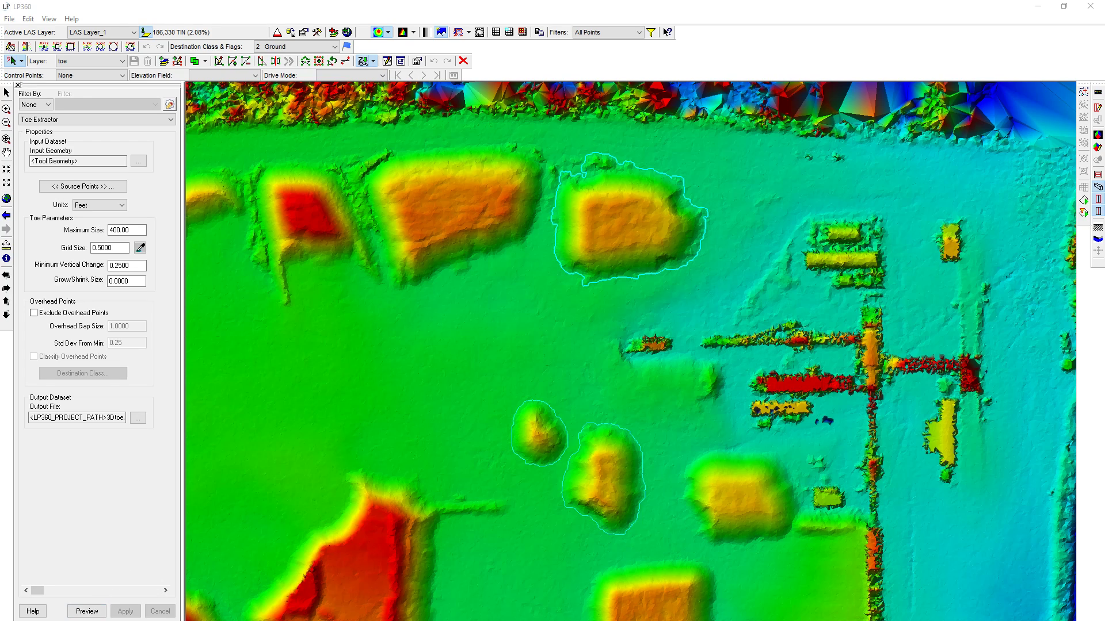
# Add a point cloud task of type Volumetric Analysis named "Volumetric Analysis" in the task manager
pyautogui.click(170, 105)
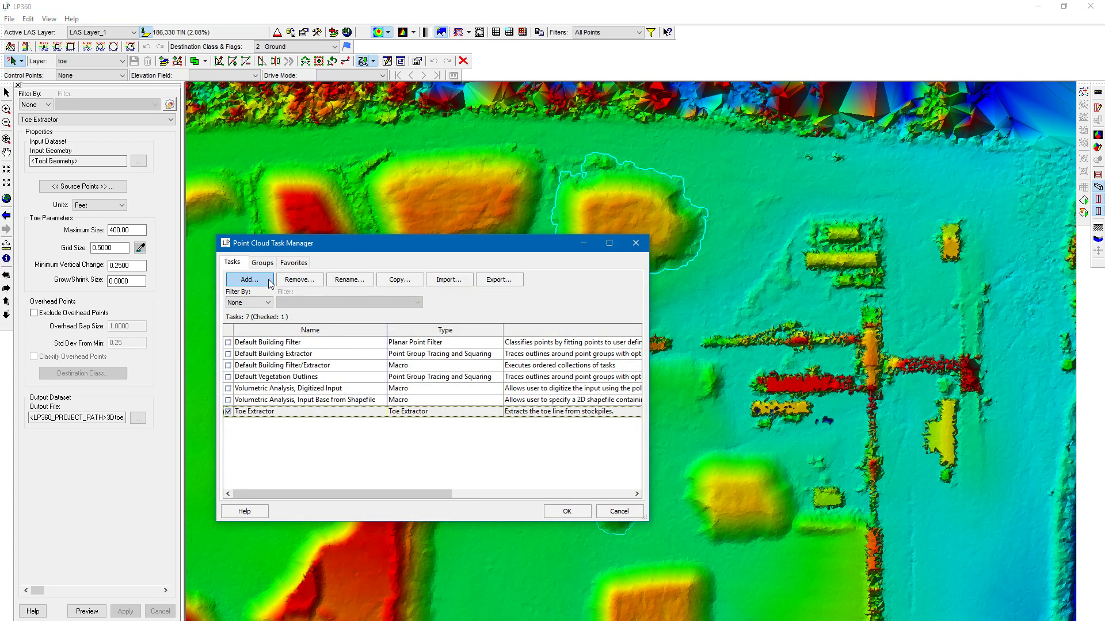
pyautogui.click(263, 281)
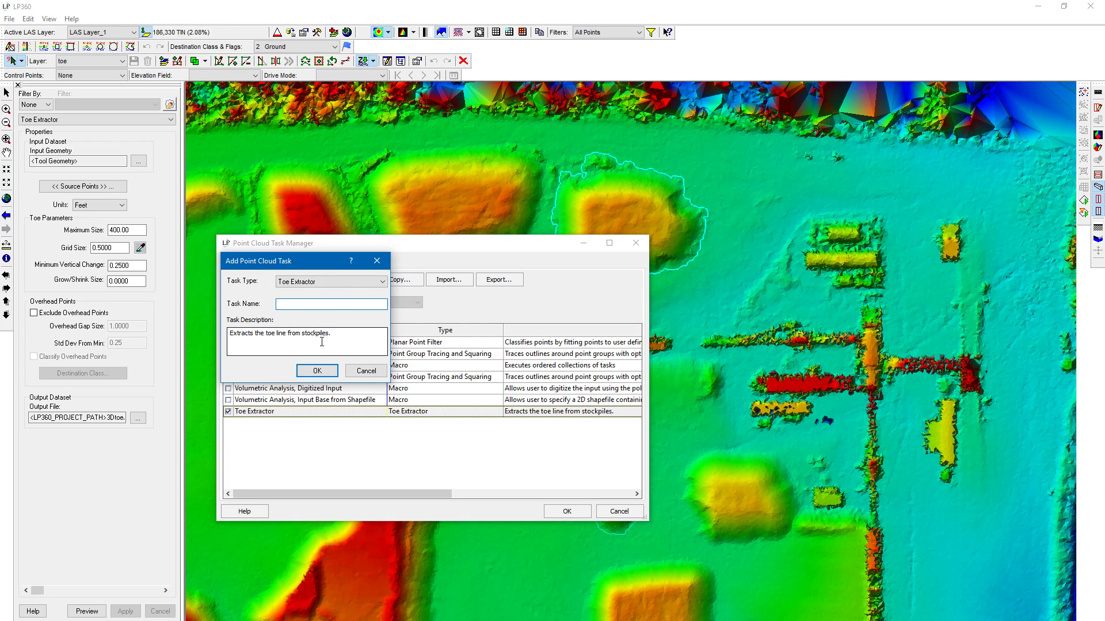
pyautogui.click(342, 282)
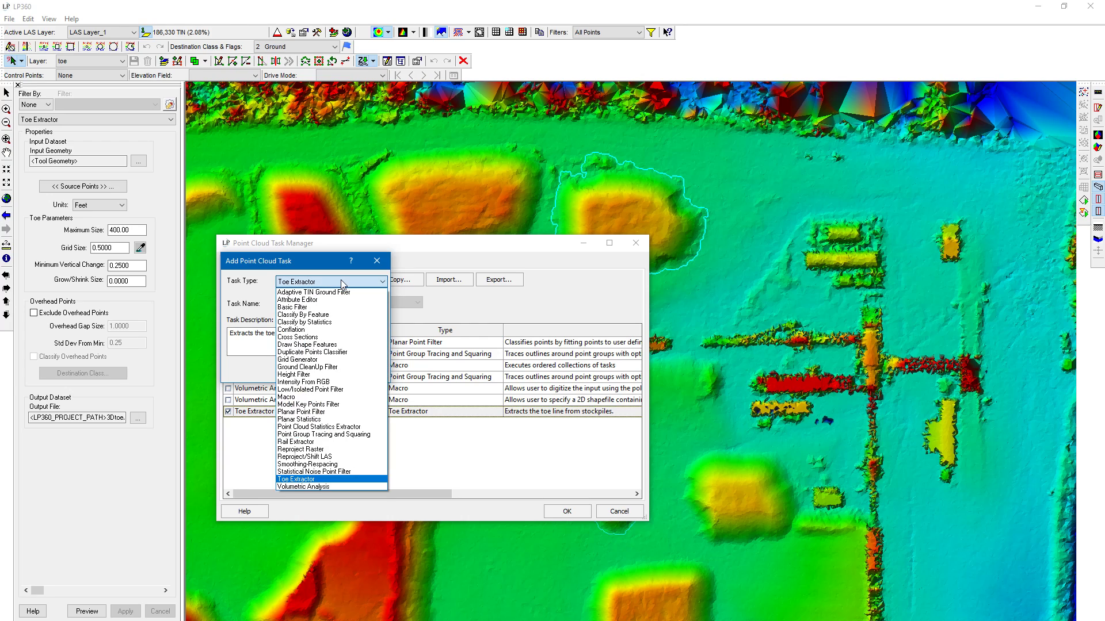
pyautogui.click(350, 487)
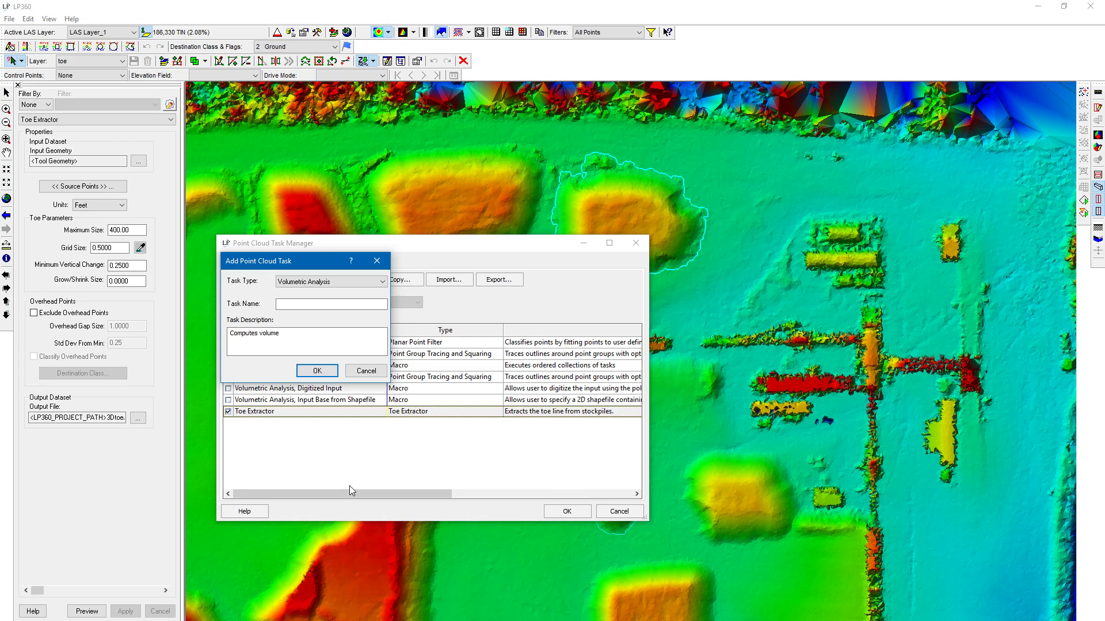
pyautogui.click(303, 305)
pyautogui.write('Volumetric Analysis')
pyautogui.press('Return')
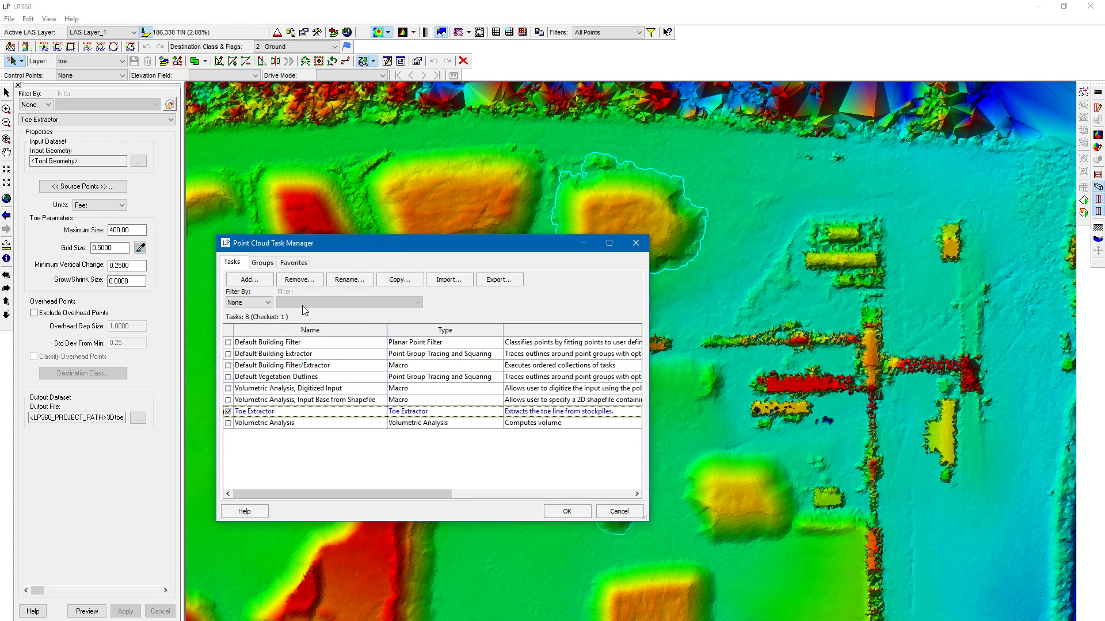
pyautogui.click(559, 512)
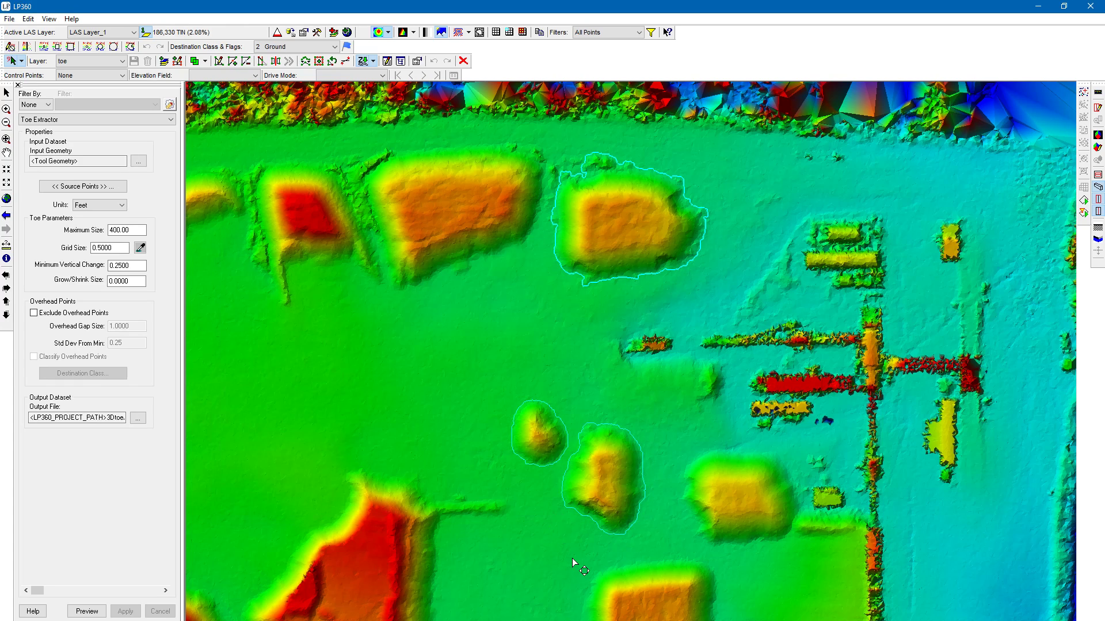
# Make Volumetric Analysis the active point cloud task
pyautogui.click(66, 120)
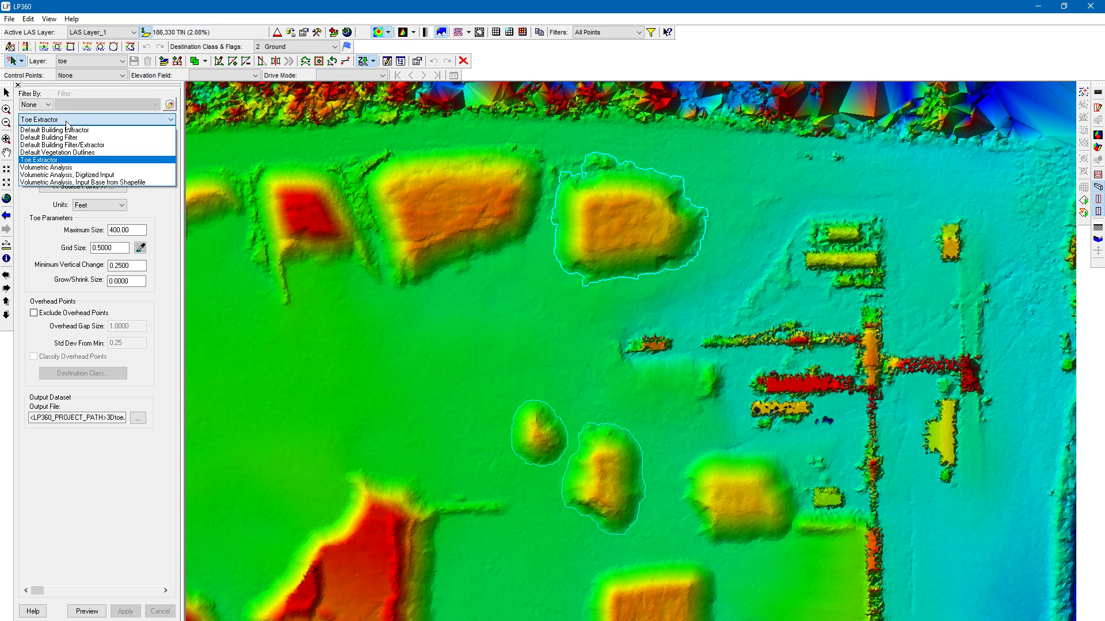
pyautogui.click(69, 118)
pyautogui.click(69, 118)
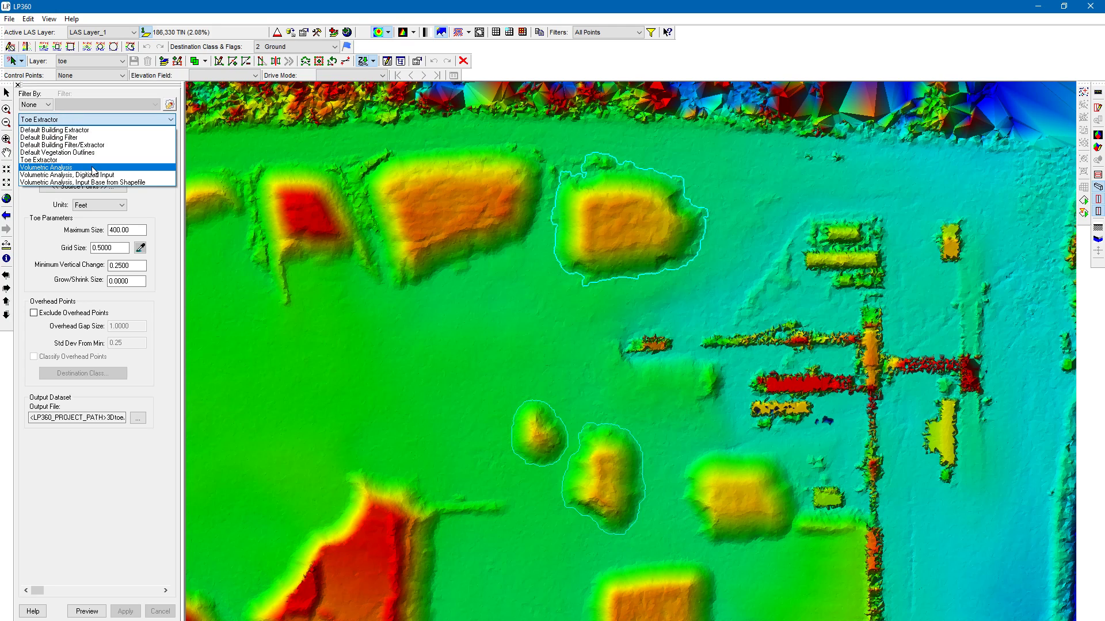
pyautogui.click(92, 167)
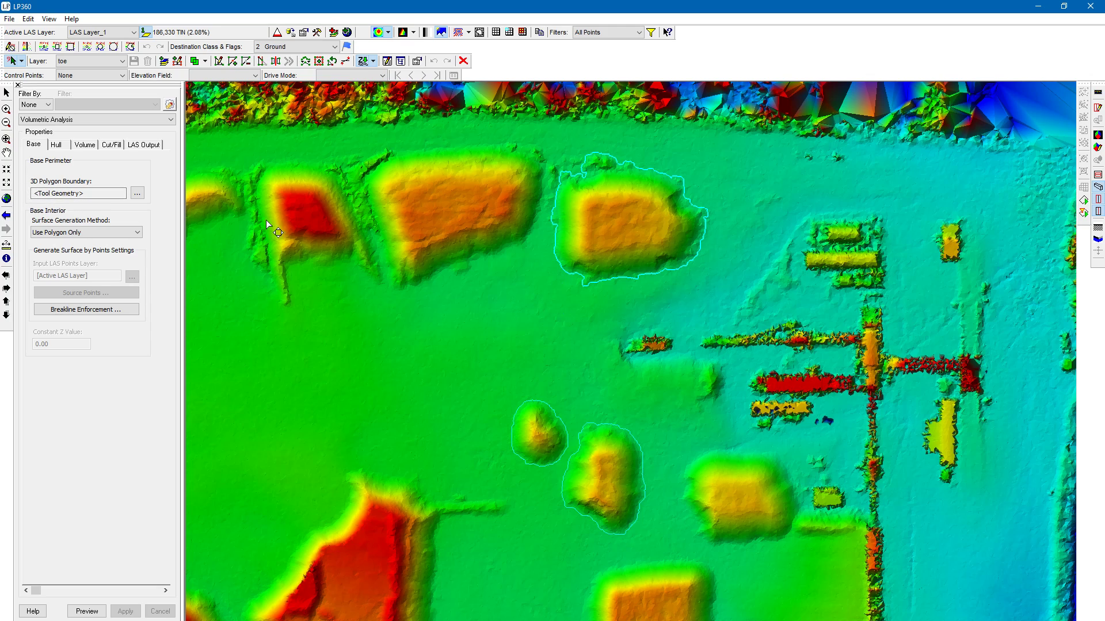
# Try selecting the stockpile toe polygons individually and all three together, and clear the selection
pyautogui.click(517, 319)
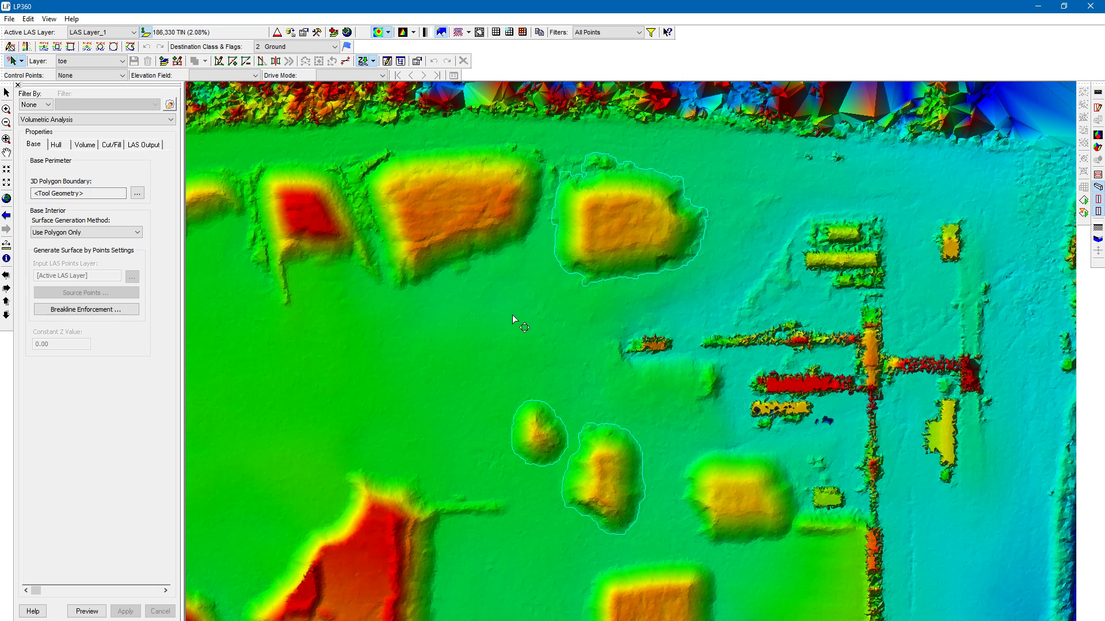
pyautogui.click(11, 63)
pyautogui.click(657, 271)
pyautogui.moveTo(545, 540)
pyautogui.mouseDown()
pyautogui.moveTo(457, 392)
pyautogui.moveTo(715, 308)
pyautogui.moveTo(700, 434)
pyautogui.mouseUp()
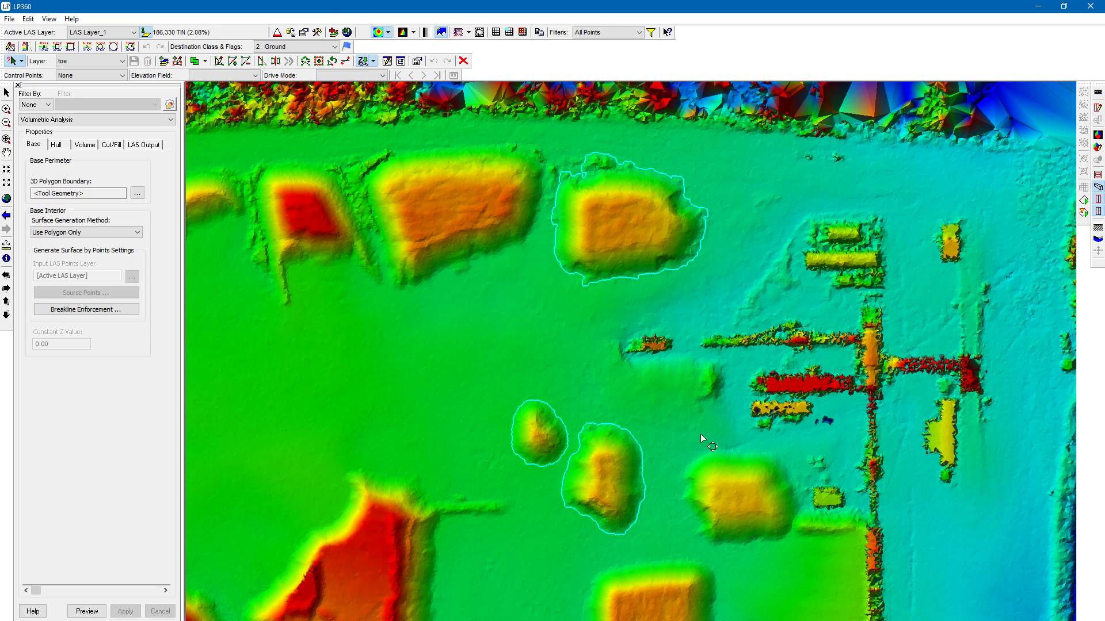
pyautogui.click(585, 375)
pyautogui.click(606, 278)
pyautogui.click(1084, 200)
pyautogui.click(574, 295)
# Set the base input polygon to the SHP layer toe, keeping Use Polygon Only as the base surface generation method
pyautogui.click(137, 194)
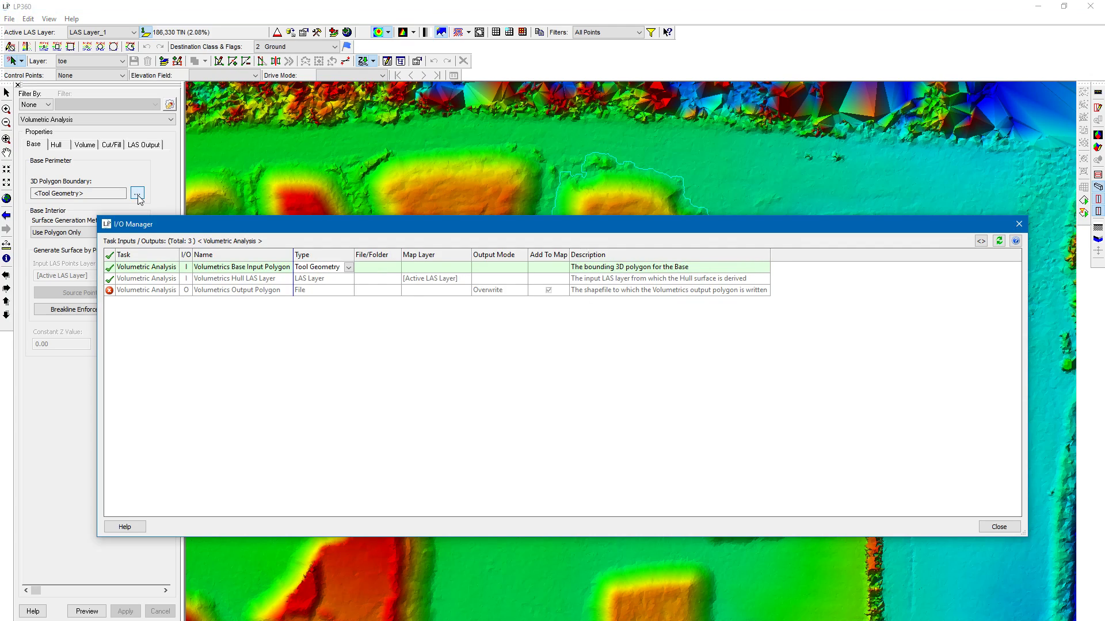
pyautogui.click(348, 268)
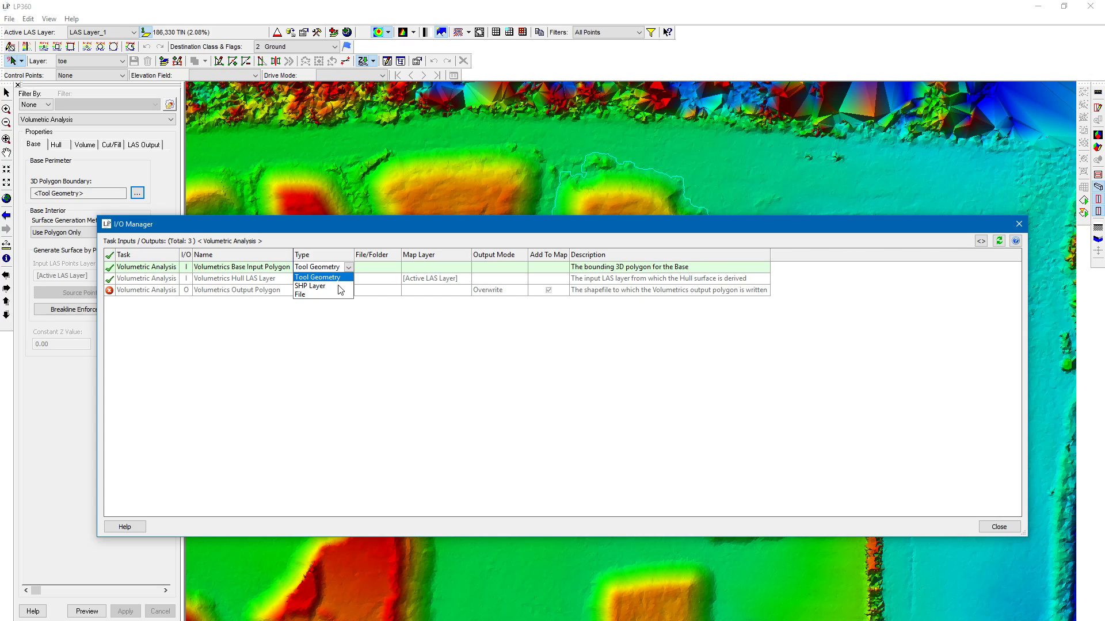
pyautogui.click(338, 287)
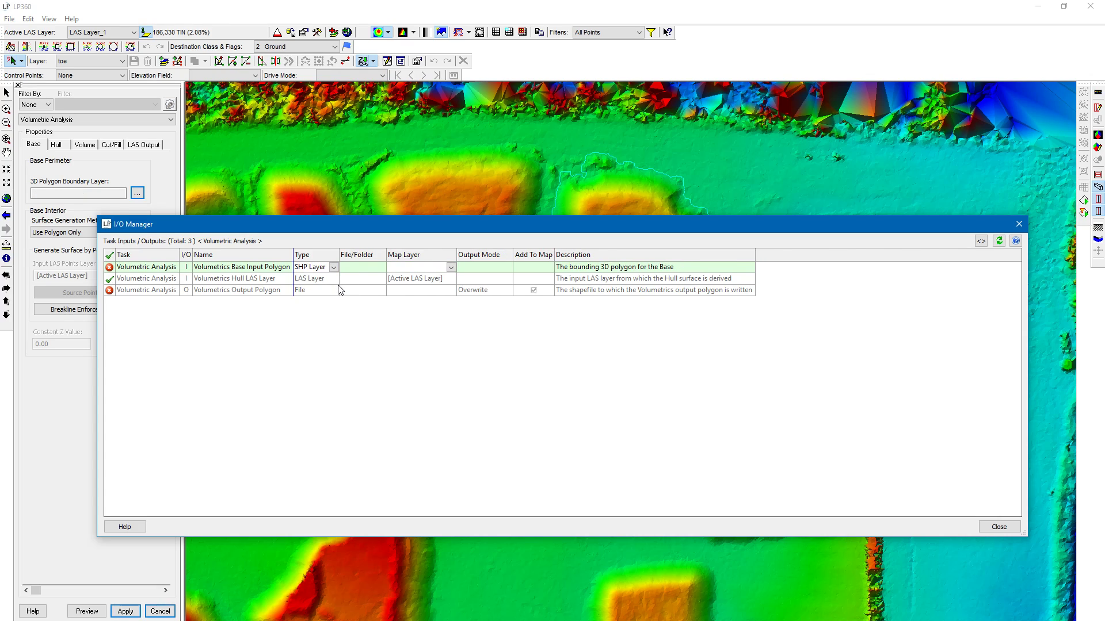
pyautogui.click(451, 267)
pyautogui.click(452, 279)
pyautogui.click(998, 527)
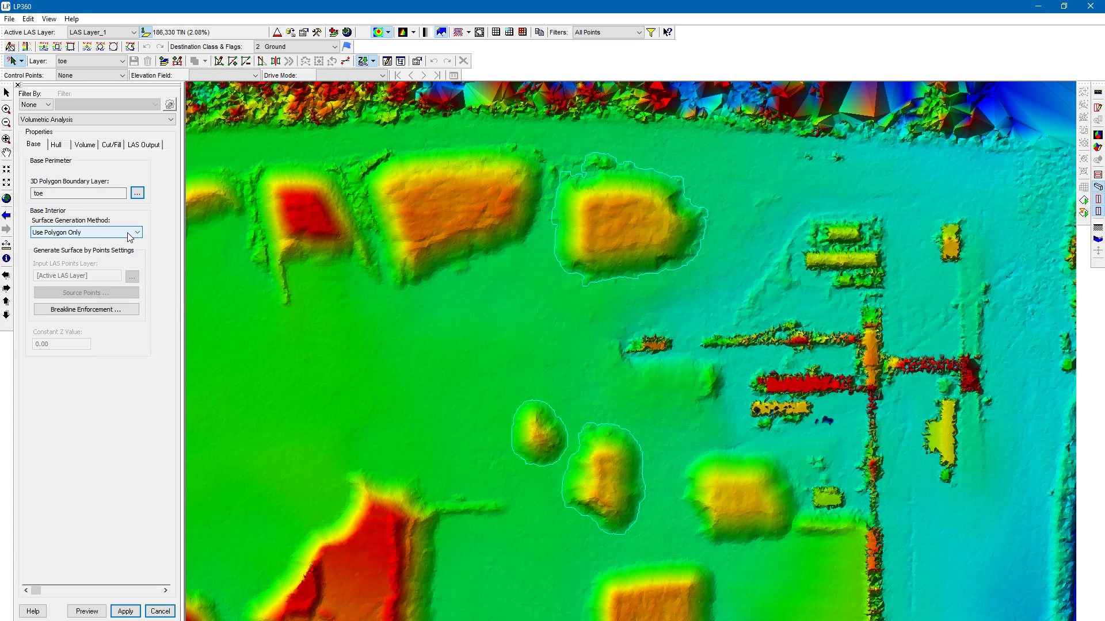
pyautogui.click(92, 233)
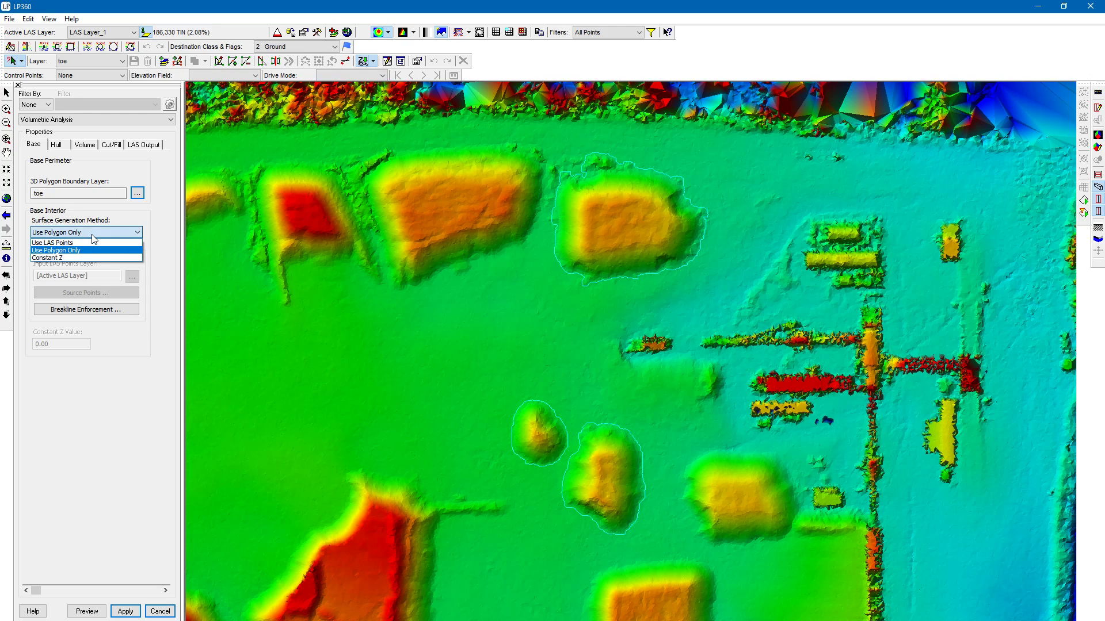
pyautogui.click(93, 237)
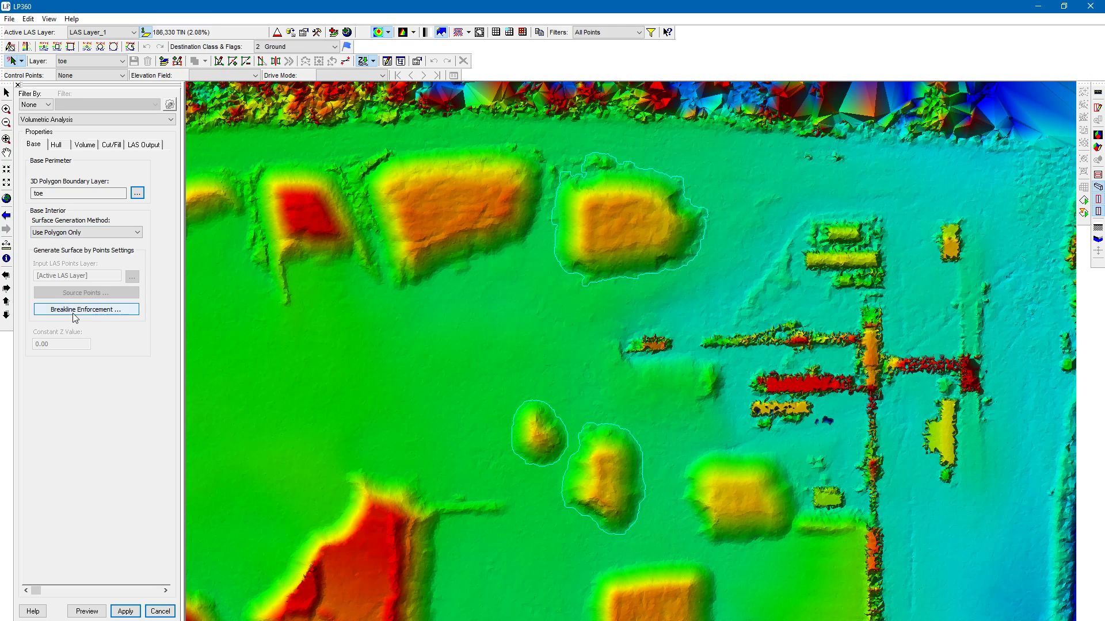
# Review the input LAS layer choices for the hull surface, keeping [Active LAS Layer]
pyautogui.click(56, 145)
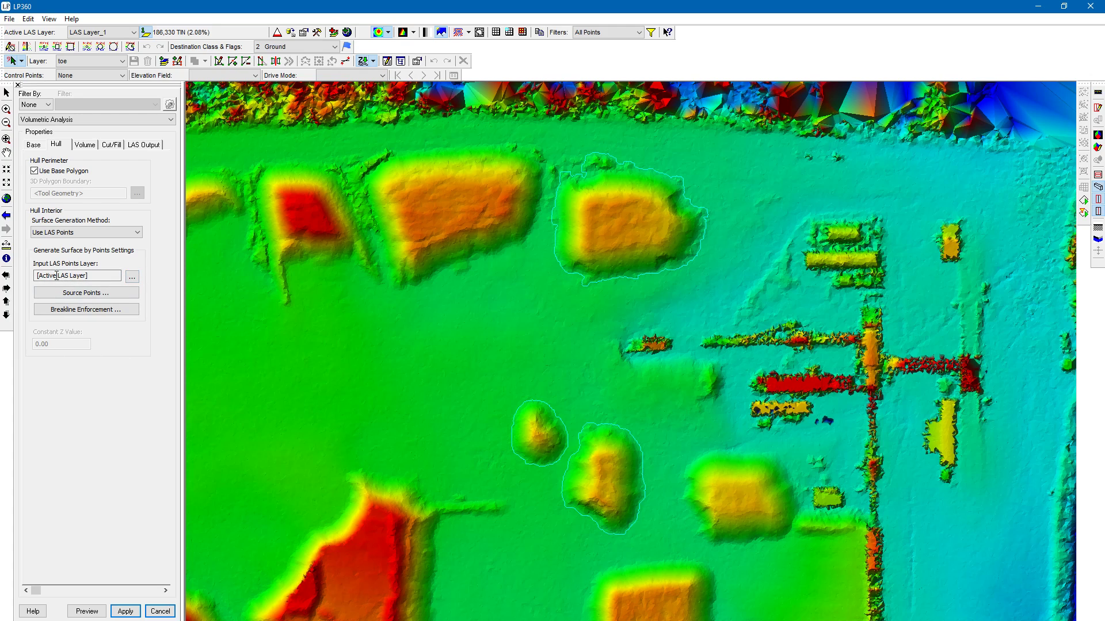
pyautogui.click(132, 277)
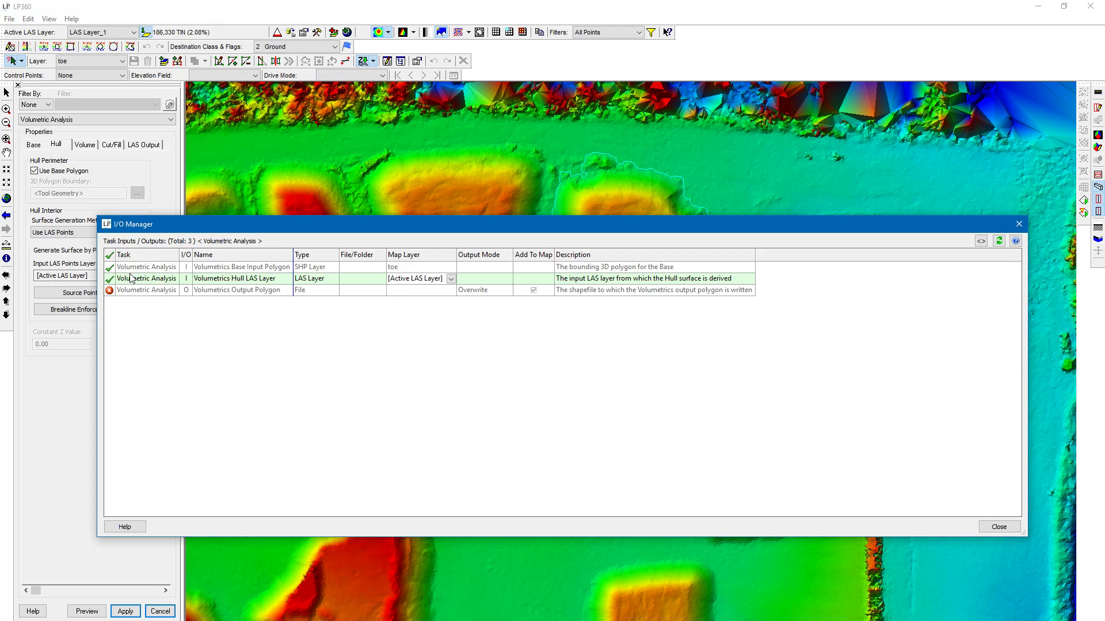
pyautogui.click(452, 279)
pyautogui.click(452, 279)
pyautogui.click(999, 527)
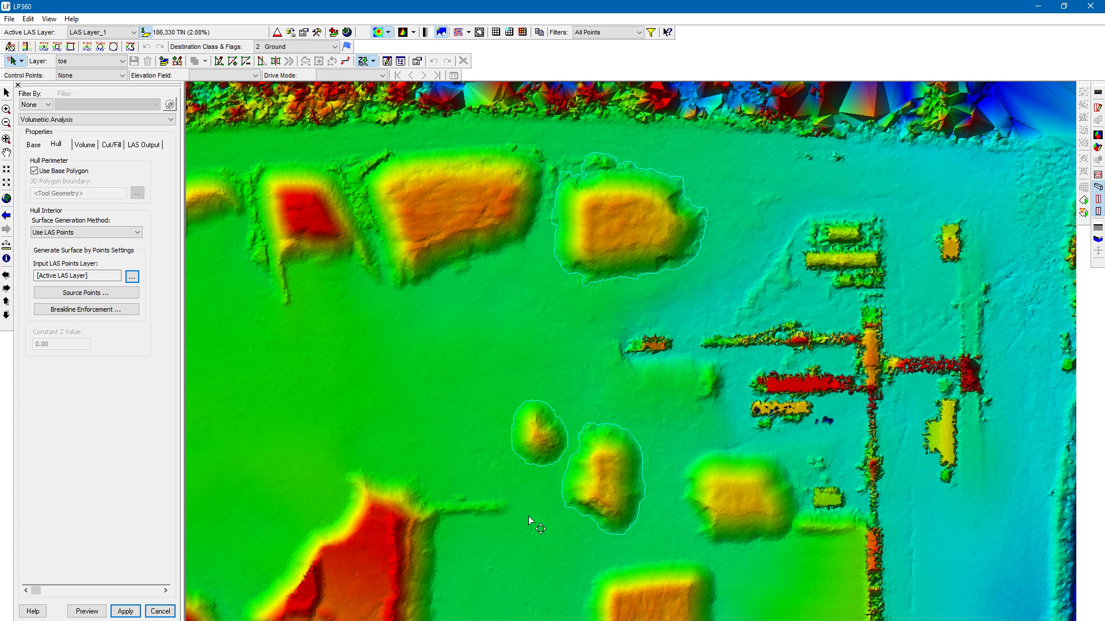
# Limit the hull's source points to classes 0 Created, never classified and 2 Ground by clearing all other classifications
pyautogui.moveTo(386, 6); pyautogui.dragTo(440, 171)
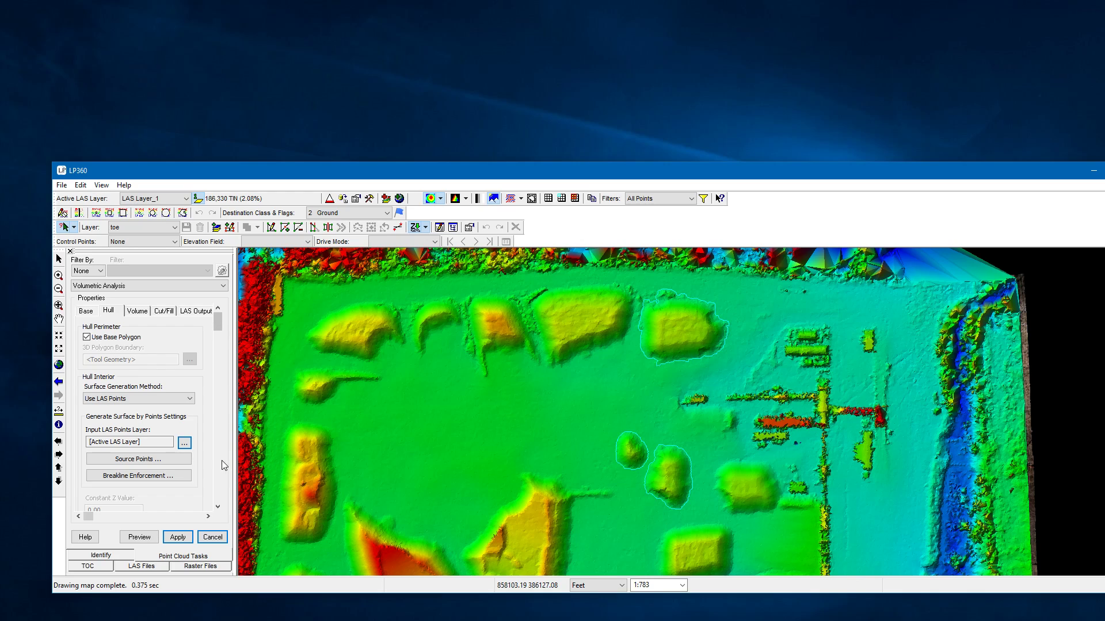
pyautogui.click(187, 460)
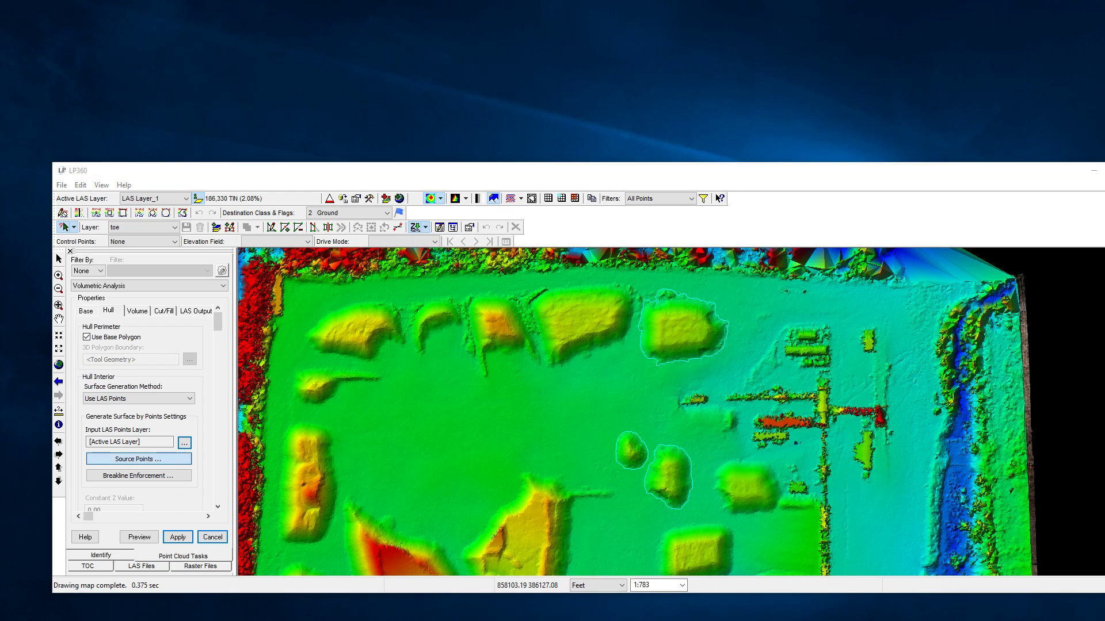
pyautogui.moveTo(72, 257); pyautogui.dragTo(484, 262)
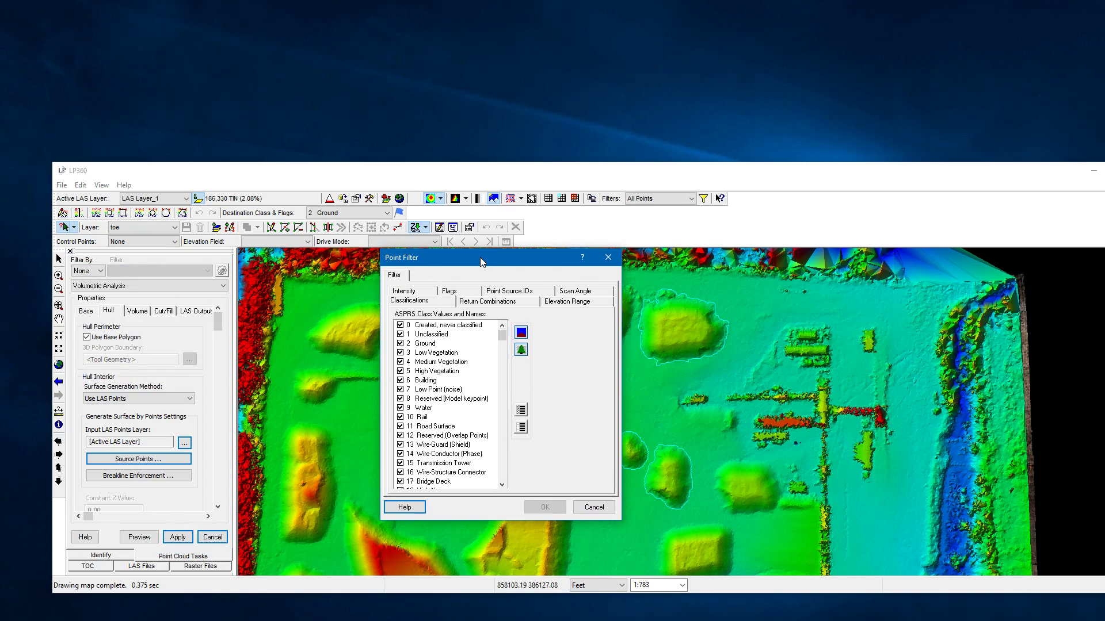
pyautogui.click(521, 427)
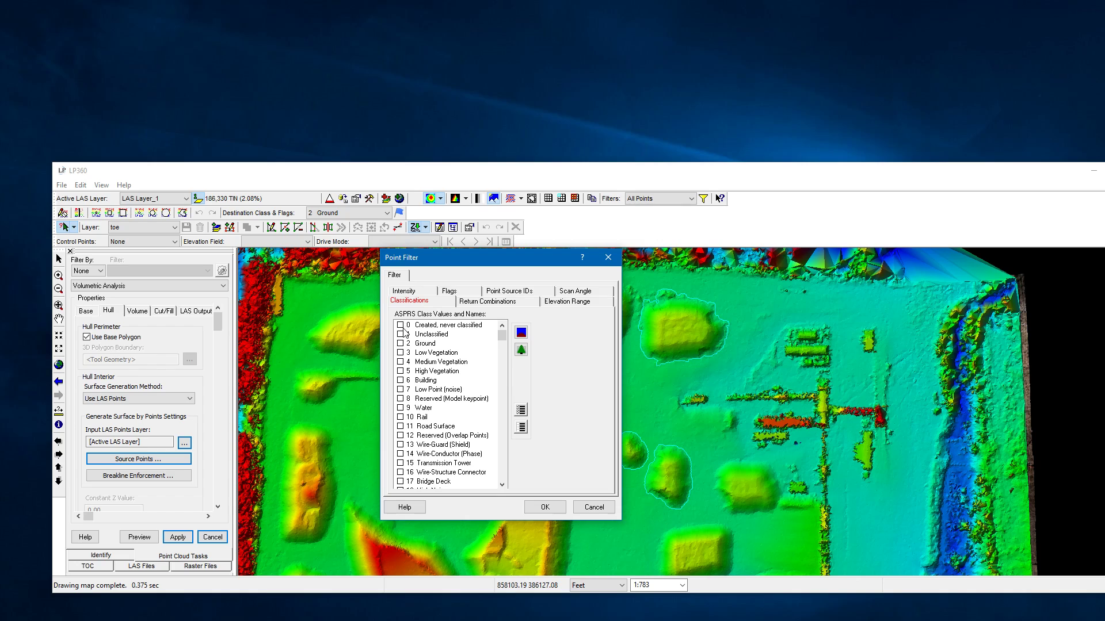
pyautogui.click(401, 325)
pyautogui.click(401, 326)
pyautogui.click(401, 344)
pyautogui.click(401, 326)
pyautogui.click(545, 507)
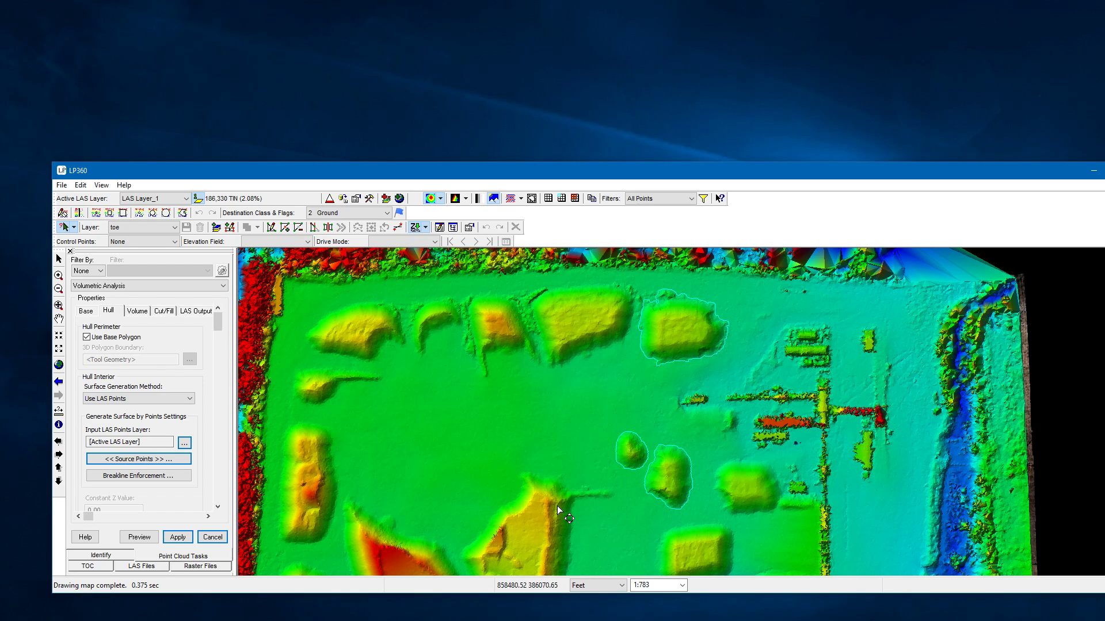
pyautogui.moveTo(1037, 179); pyautogui.dragTo(921, 184)
pyautogui.click(1002, 175)
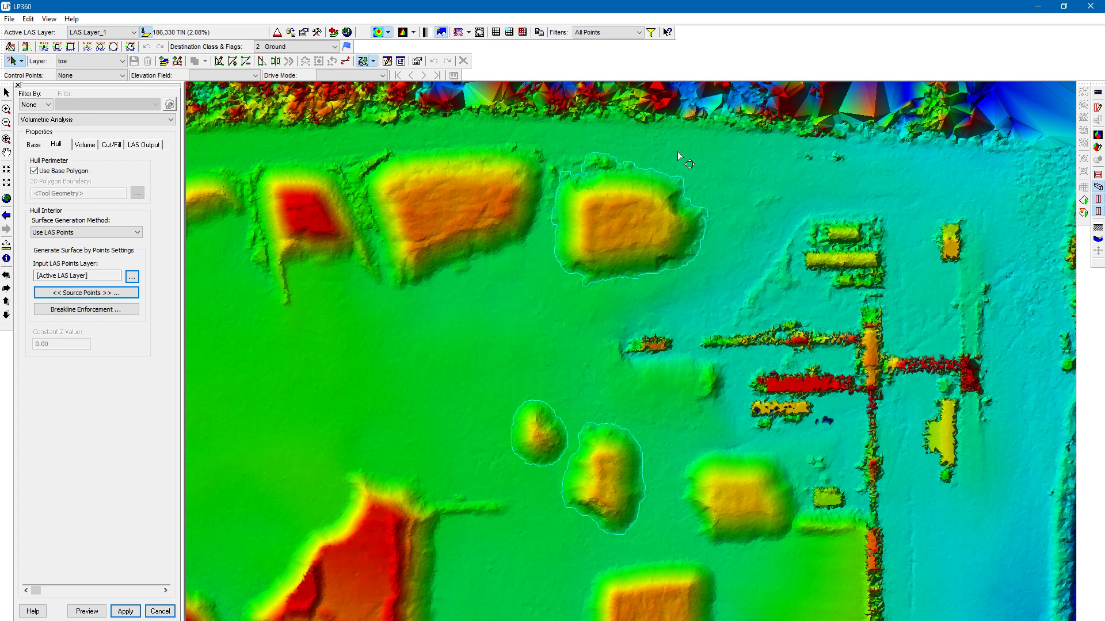
# Inspect the outlined stockpile and its surrounding vegetation up close in true colour, and return to the elevation display
pyautogui.scroll(3, 610, 121)
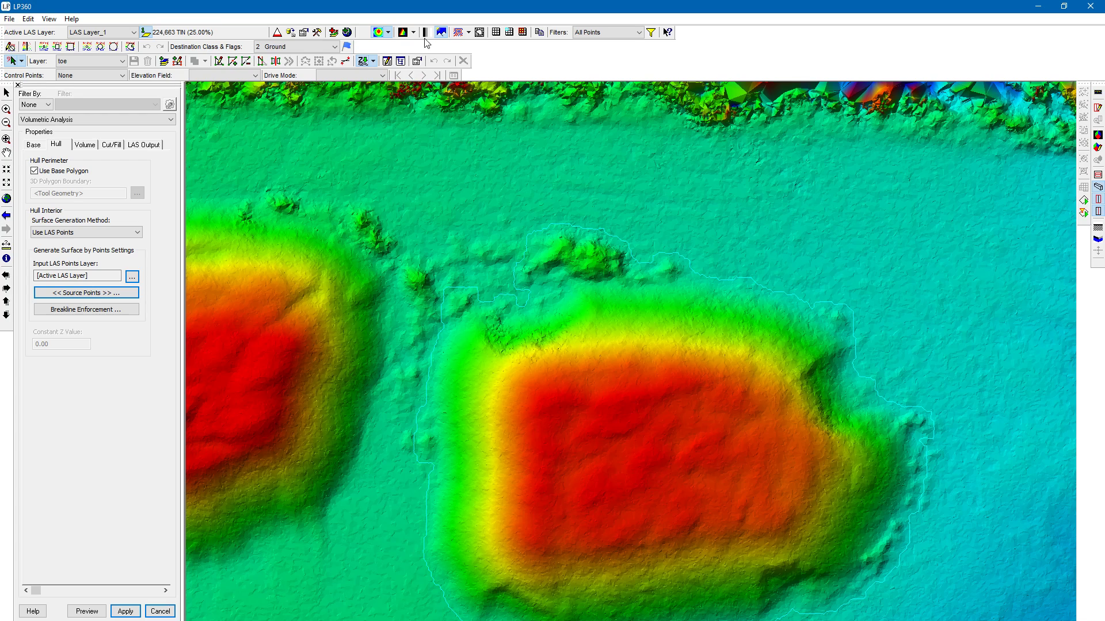
pyautogui.click(378, 33)
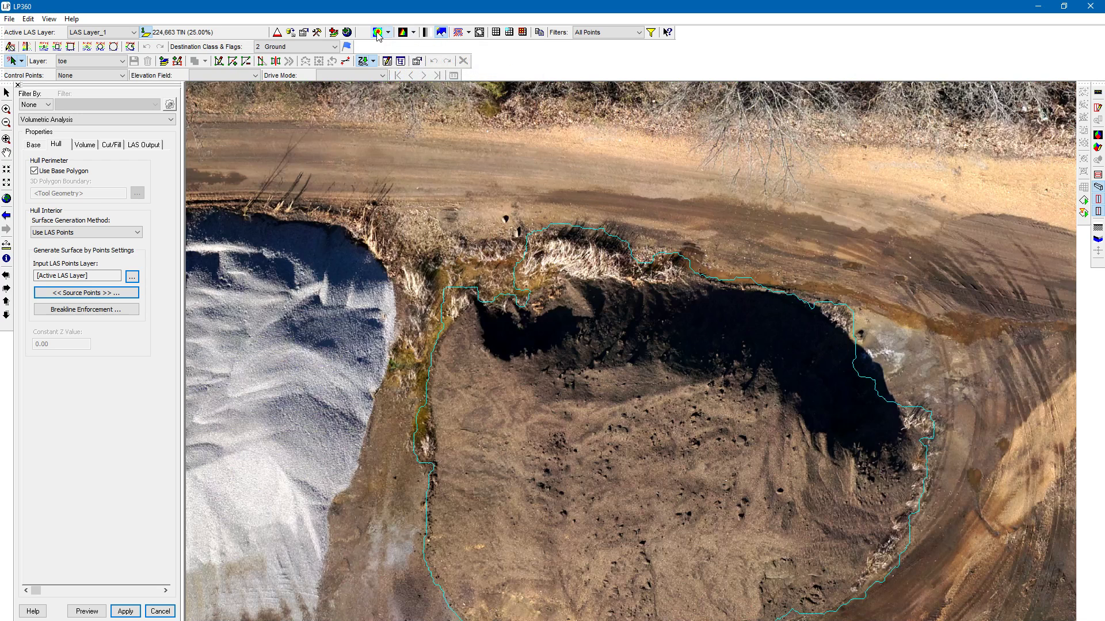
pyautogui.click(377, 33)
pyautogui.scroll(-2, 533, 300)
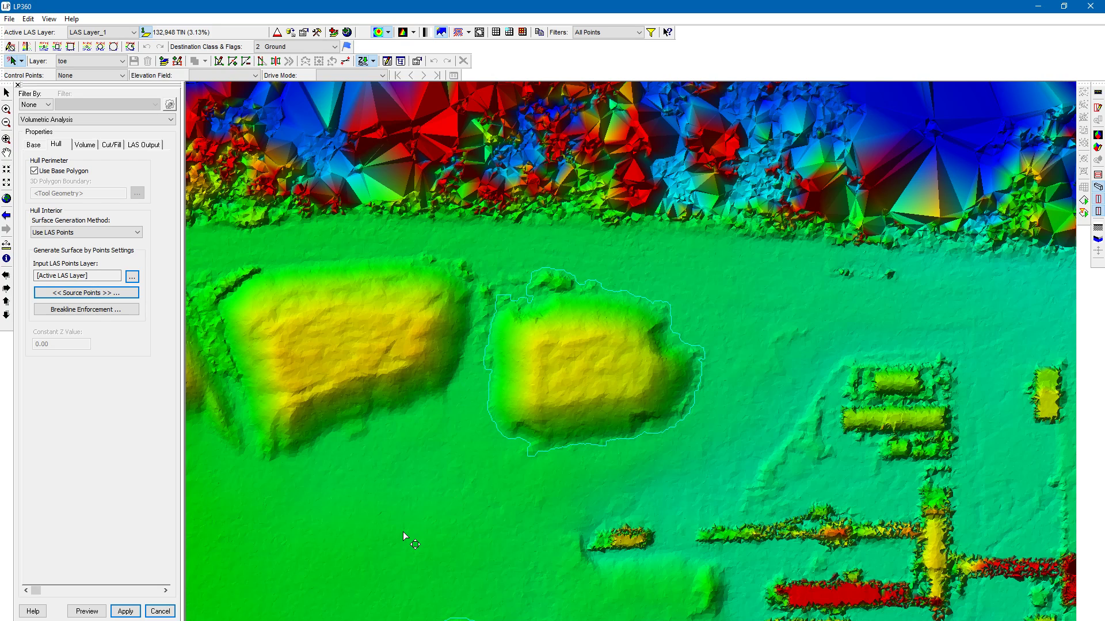
# Set the volume computation method to Cut and the output volume units to Yards
pyautogui.click(87, 146)
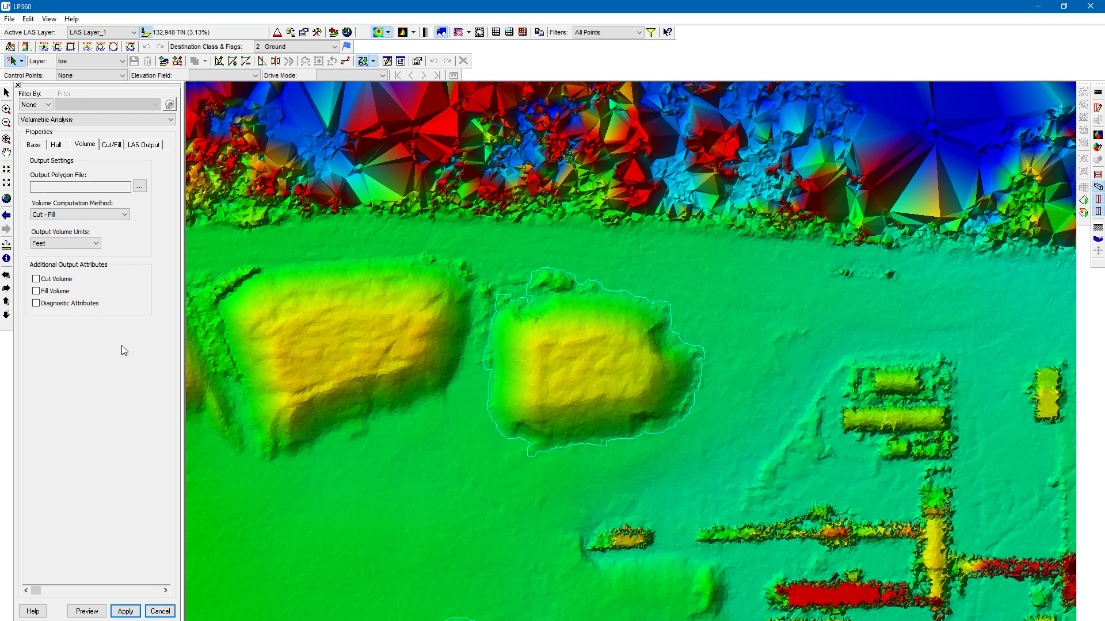
pyautogui.click(124, 215)
pyautogui.click(115, 241)
pyautogui.click(126, 217)
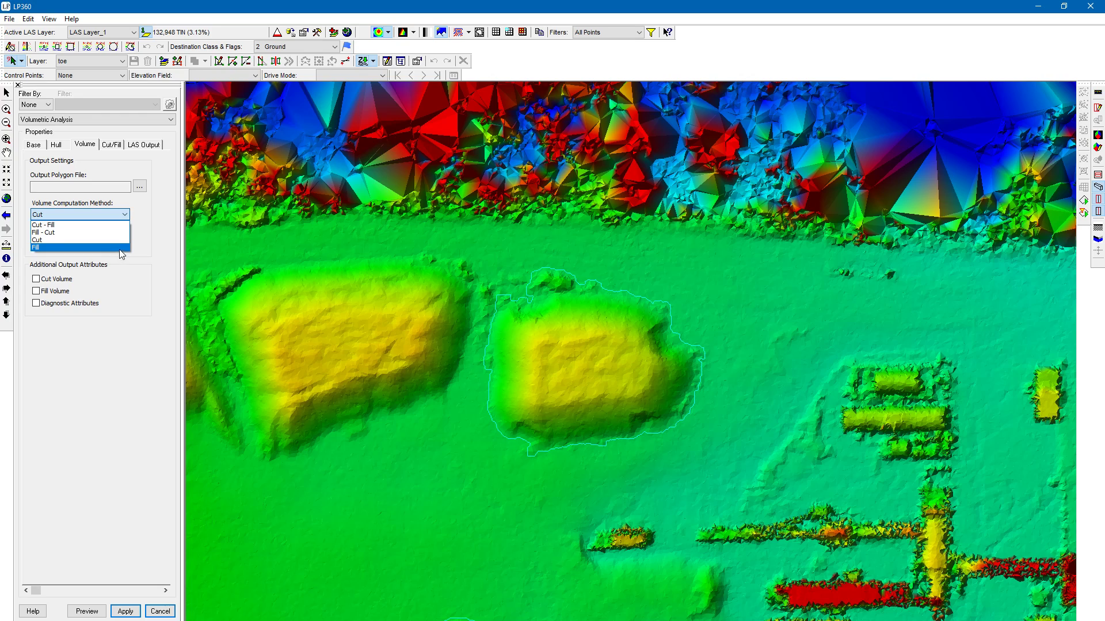
pyautogui.click(117, 238)
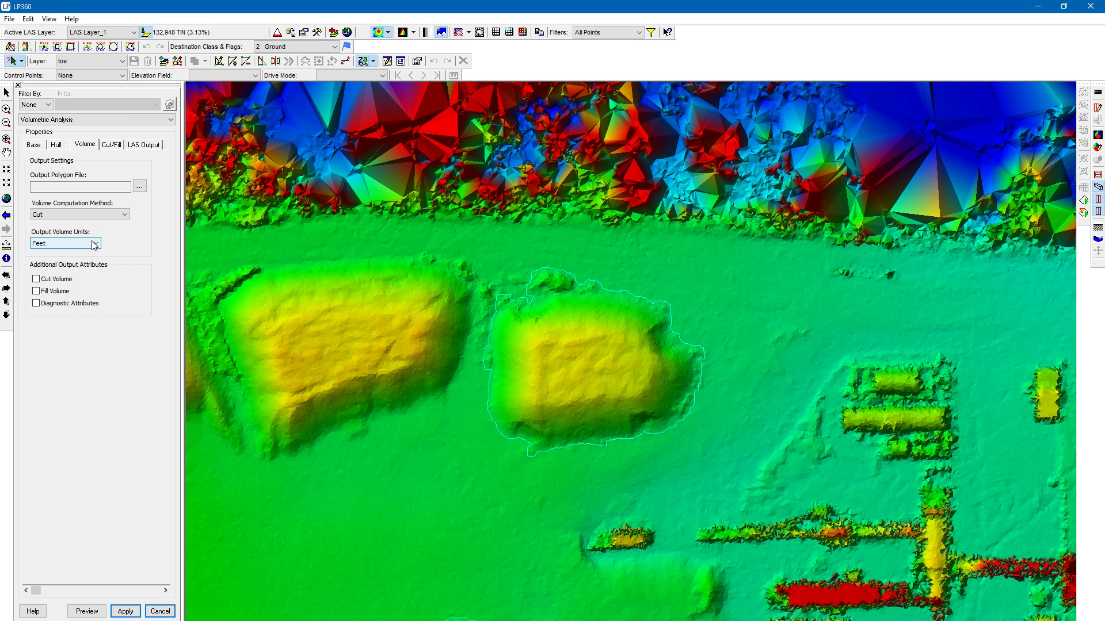
pyautogui.click(95, 245)
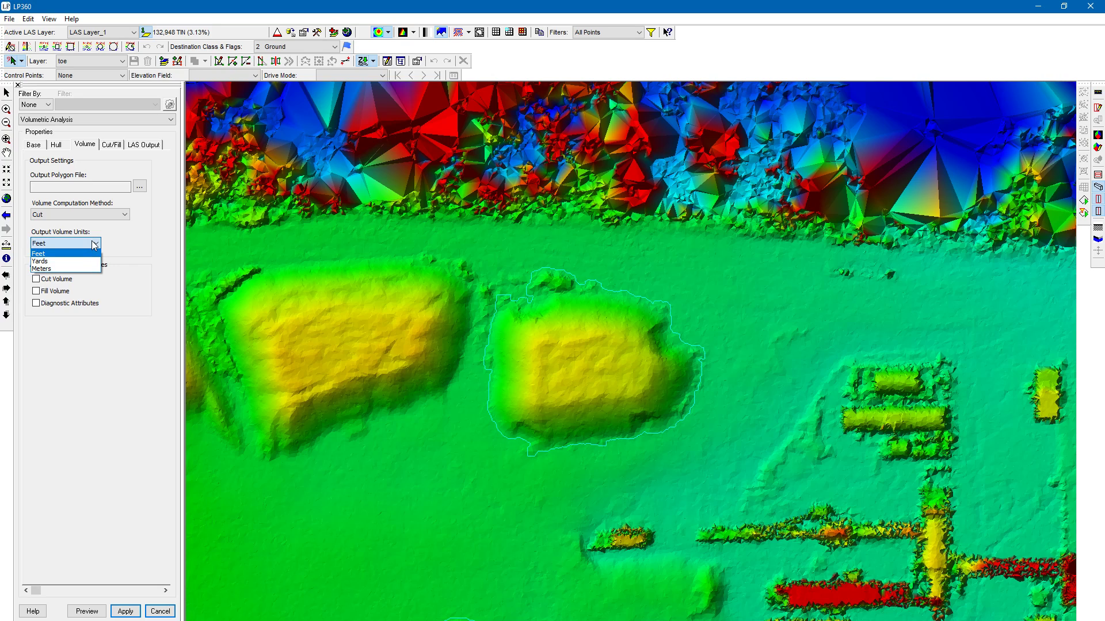
pyautogui.click(92, 261)
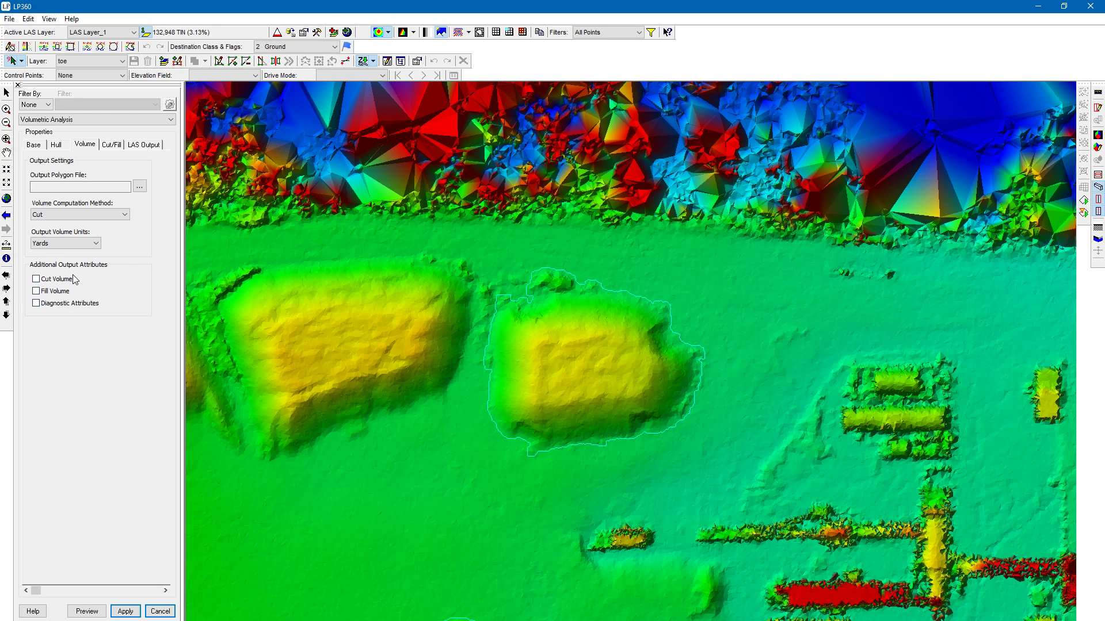
# Begin the Volumetrics Output Polygon file path with the <LP360_PROJECT_PATH> variable in the I/O Manager
pyautogui.click(140, 187)
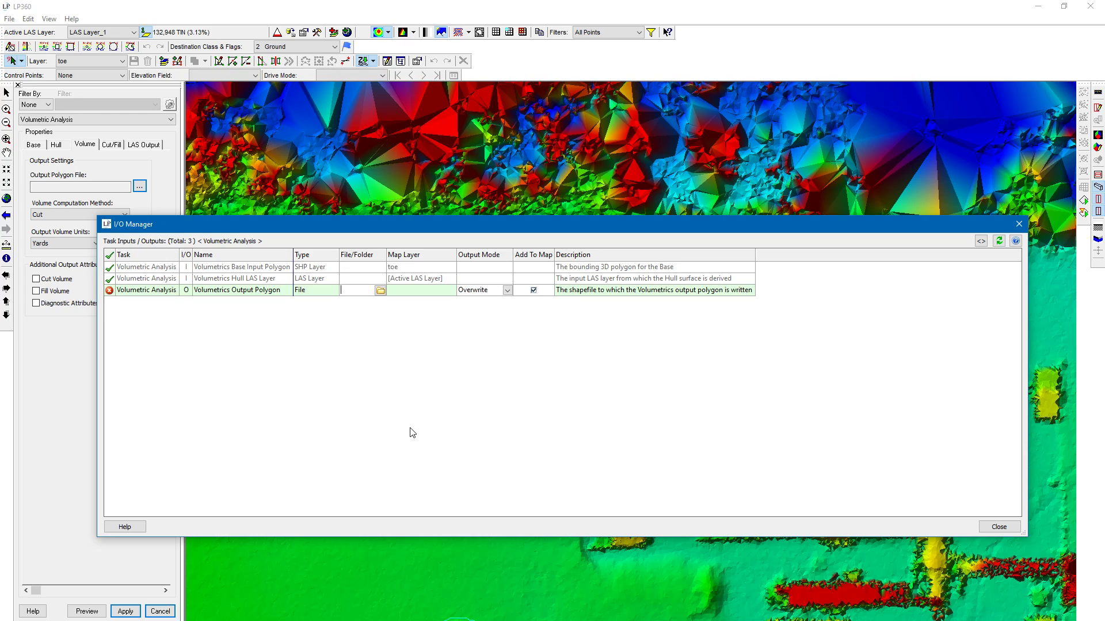
pyautogui.click(980, 241)
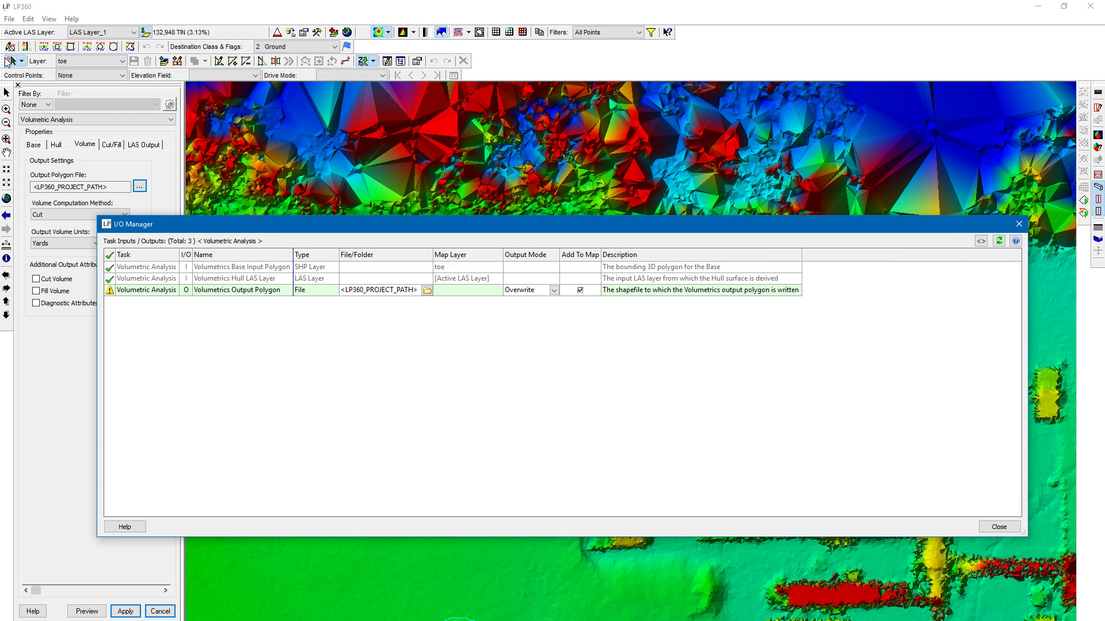
# Check in the project settings which folder the <LP360_PROJECT_PATH> variable refers to, leaving the settings as they are
pyautogui.click(12, 20)
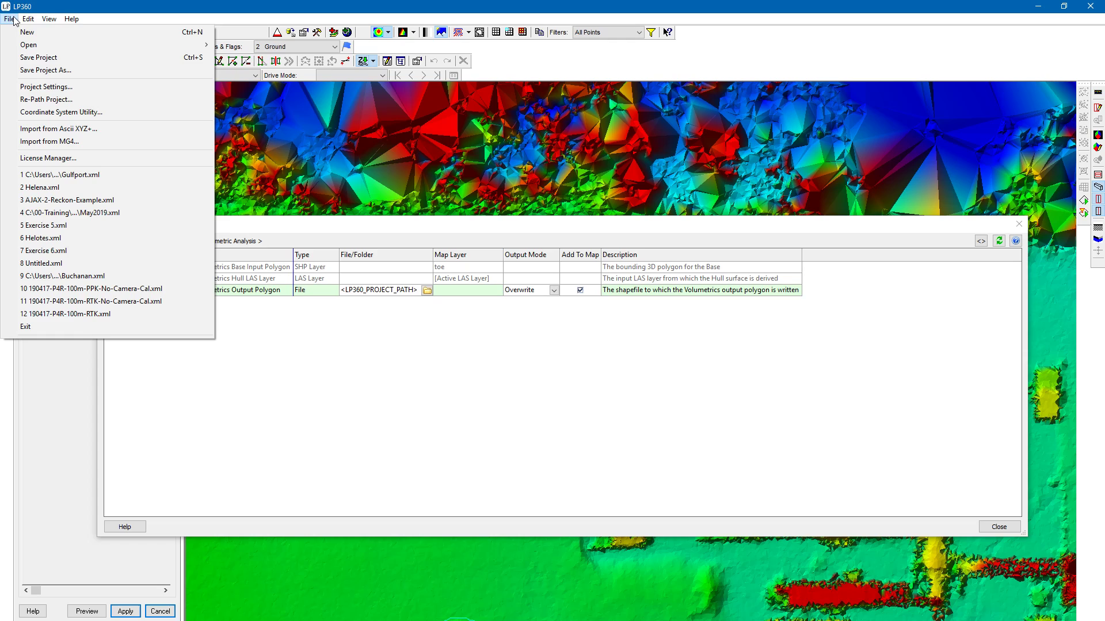
pyautogui.click(47, 87)
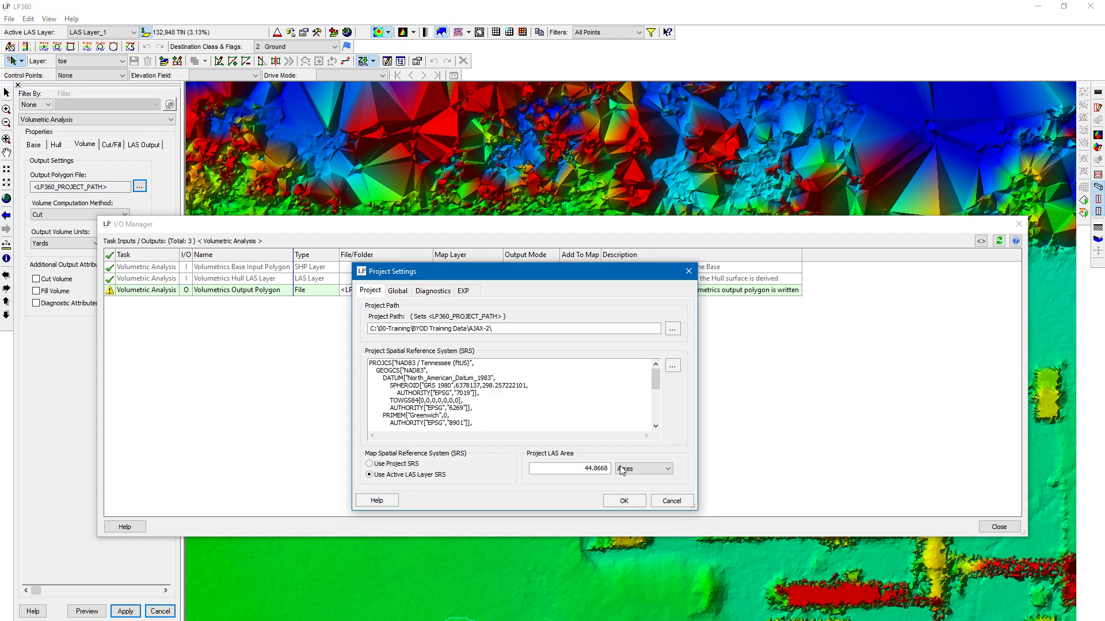
pyautogui.click(494, 329)
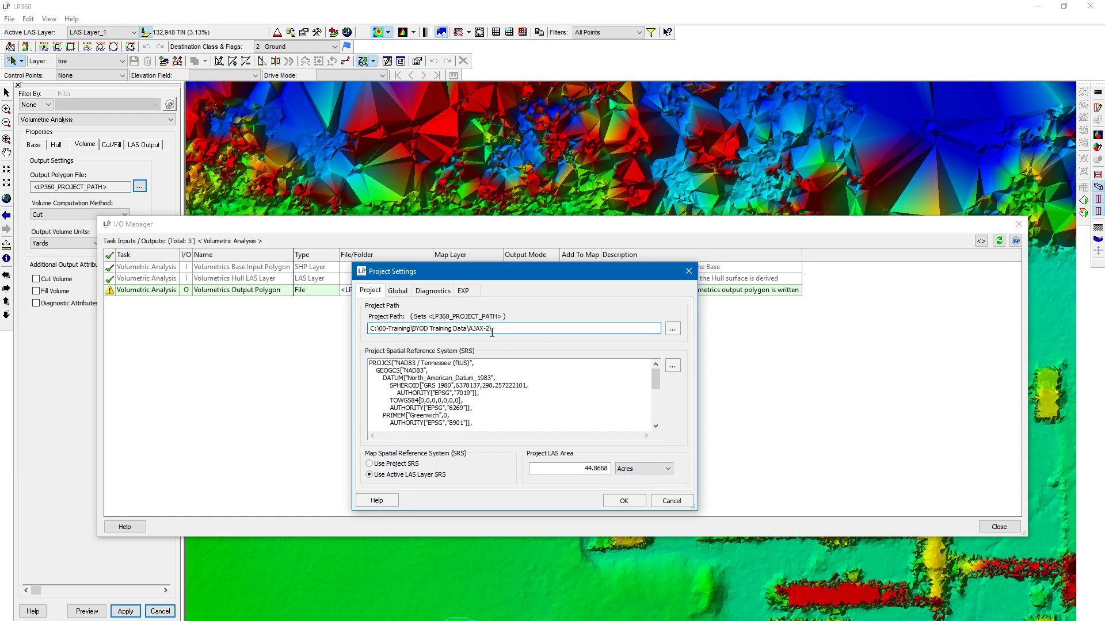
pyautogui.click(688, 271)
# Complete the output polygon path as <LP360_PROJECT_PATH>Volume/volumes.shp, review its output mode choices, and close the I/O Manager
pyautogui.click(418, 290)
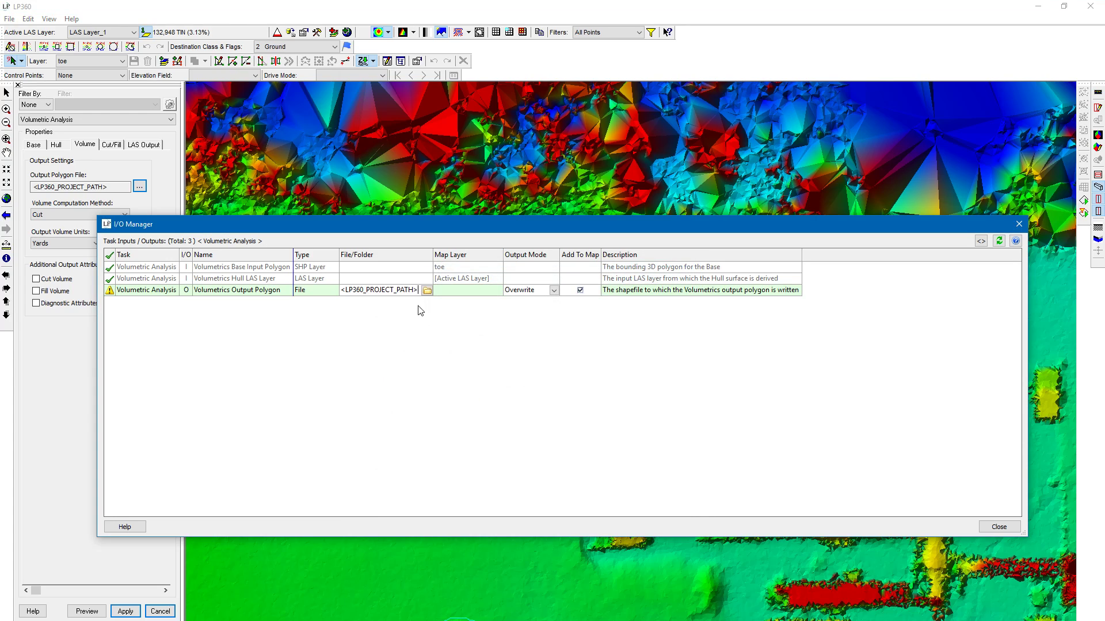
pyautogui.write('Volume/volumes.shp')
pyautogui.press('Return')
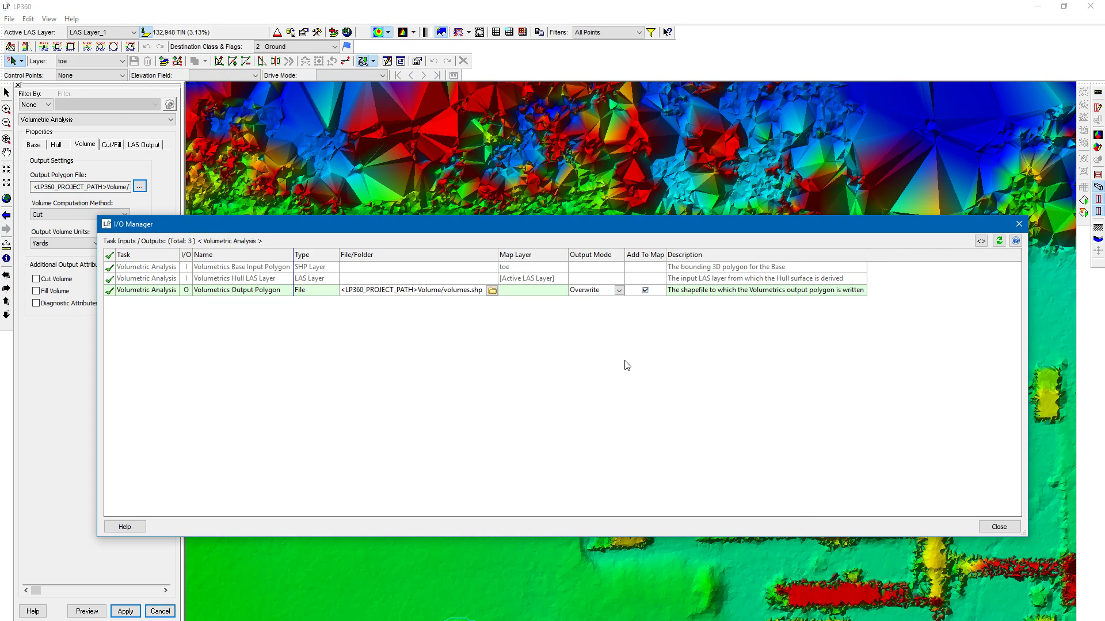
pyautogui.click(619, 291)
pyautogui.click(618, 306)
pyautogui.click(999, 527)
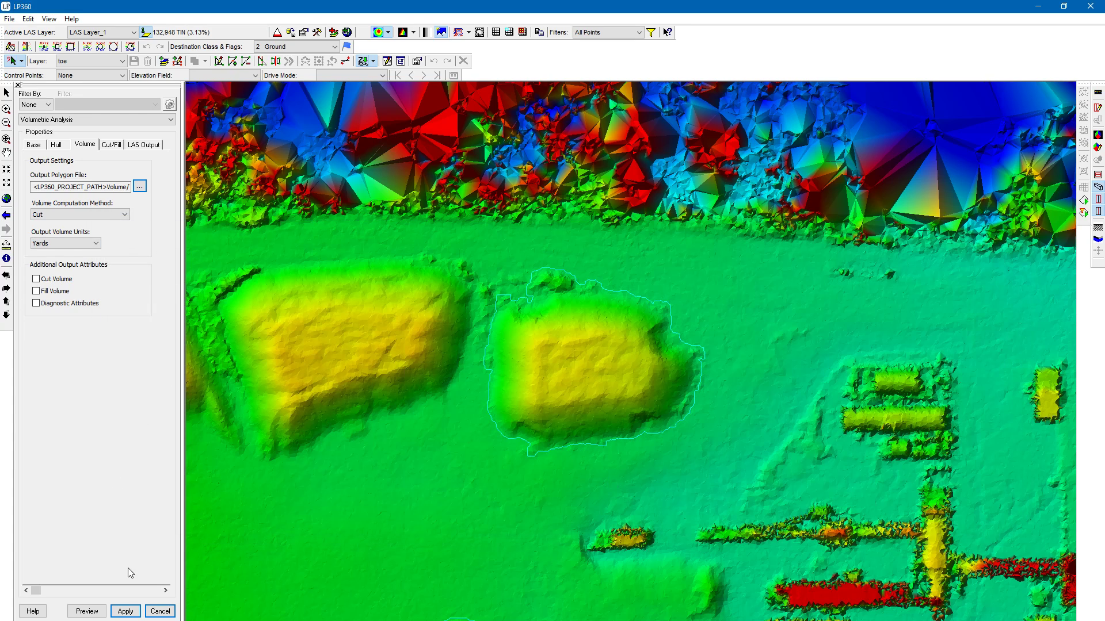
# Apply the Volumetric Analysis settings and execute the task on the entire active LAS layer
pyautogui.click(125, 611)
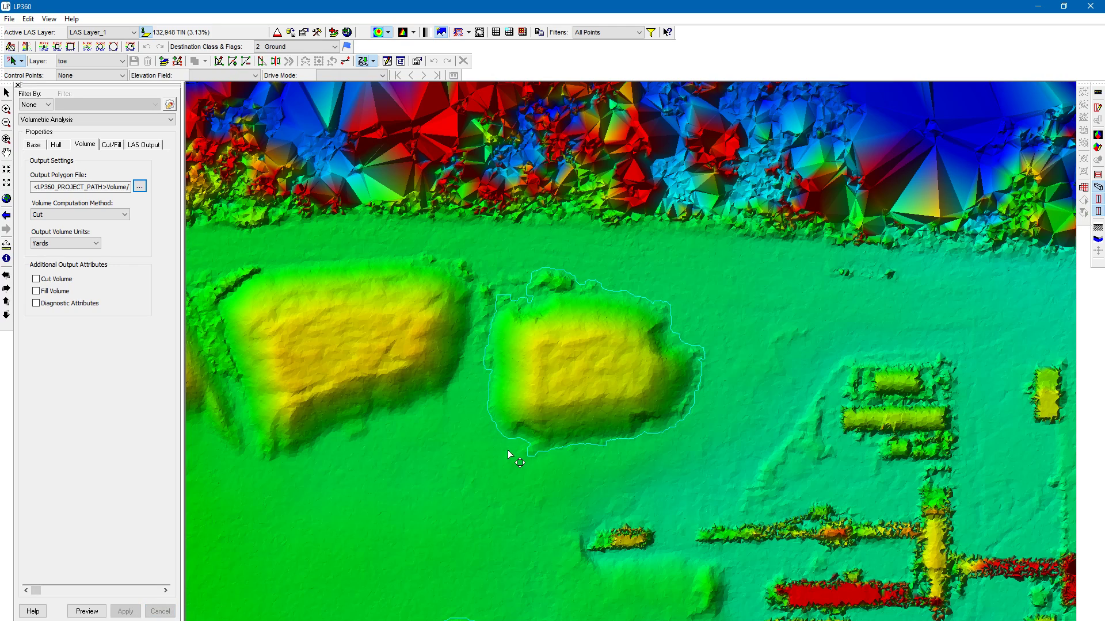
pyautogui.click(1085, 188)
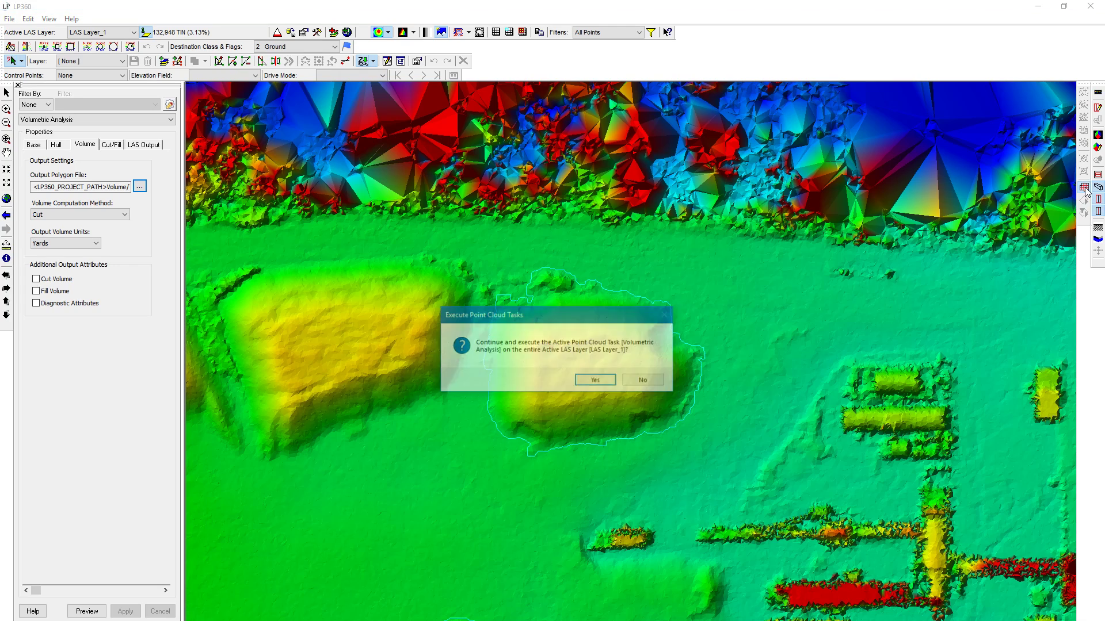
pyautogui.click(596, 381)
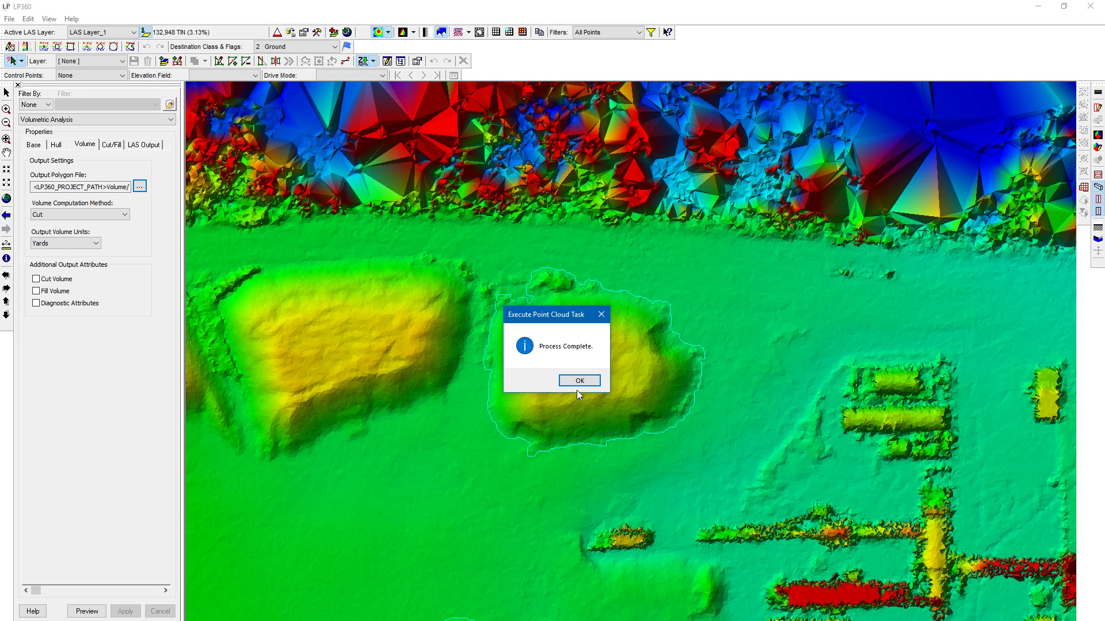
pyautogui.click(576, 381)
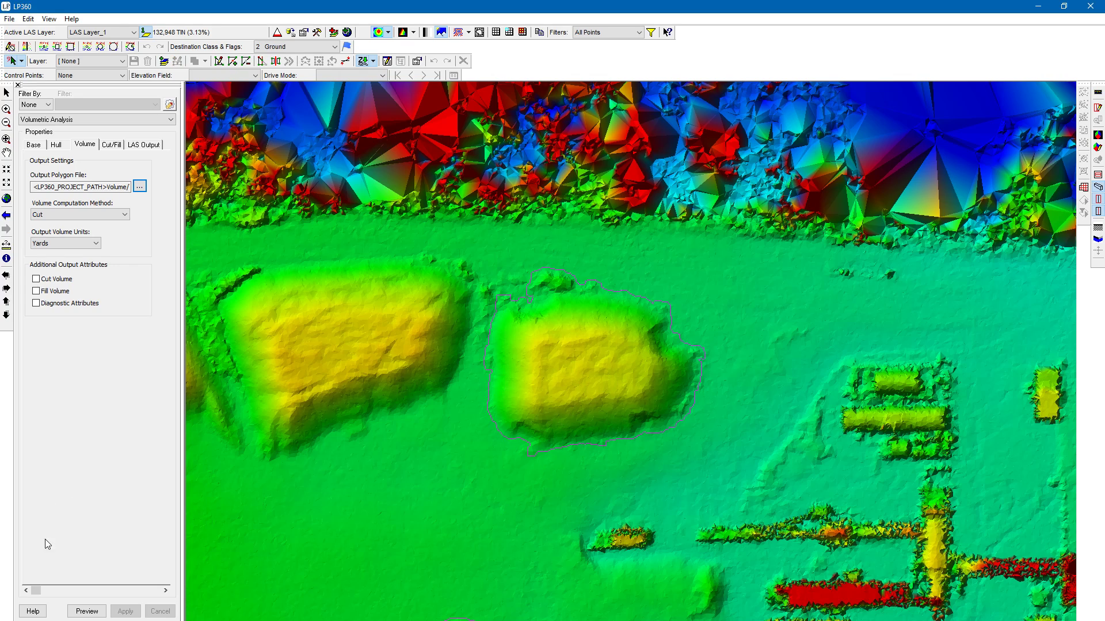
# Review the computed stockpile volumes of the volumes layer in the Feature Analyst and close it
pyautogui.click(30, 620)
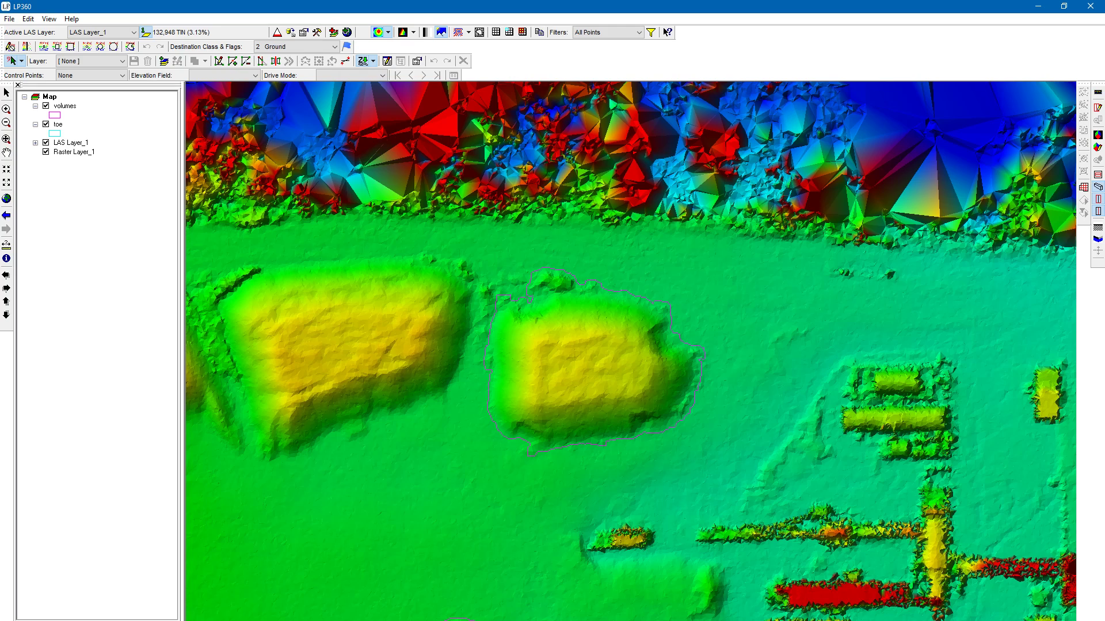
pyautogui.rightClick(72, 109)
pyautogui.click(185, 205)
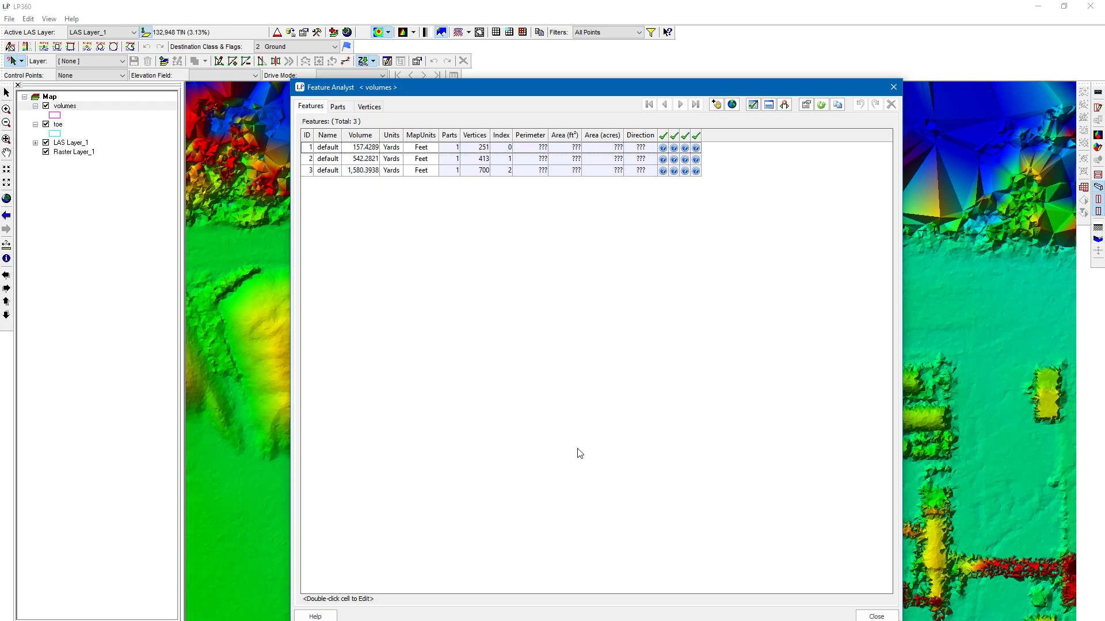
pyautogui.click(877, 616)
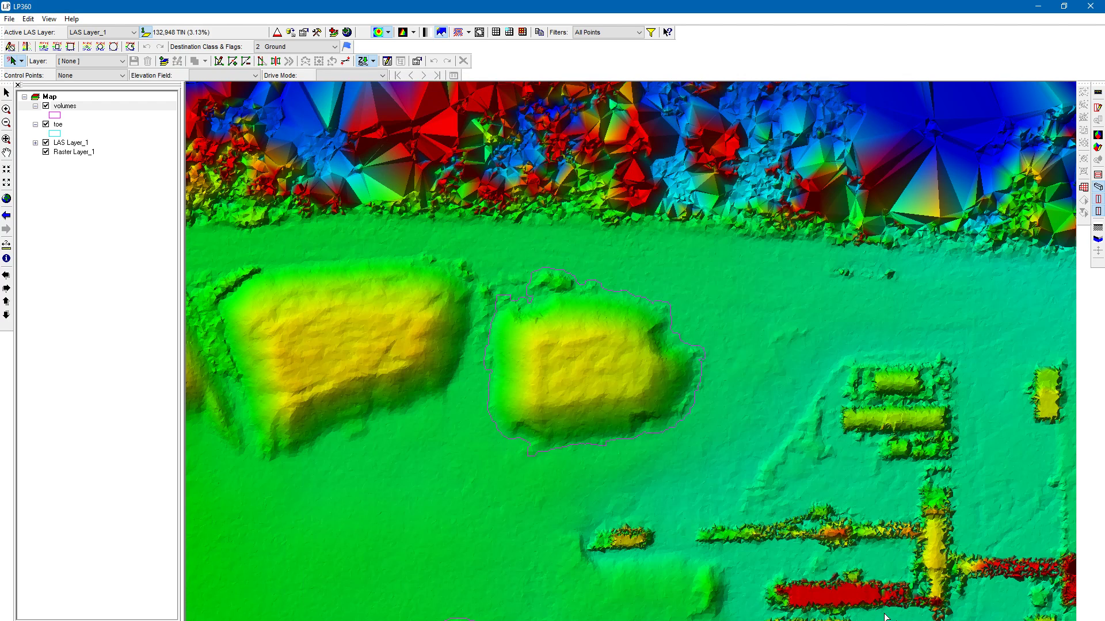